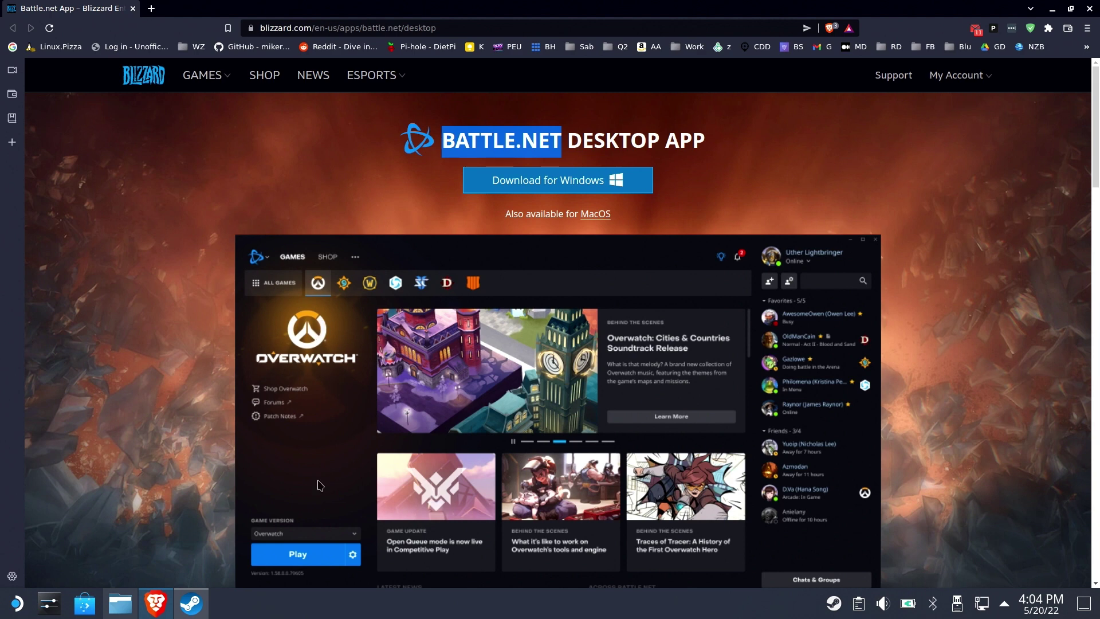
Download the Battle.net installer for Windows and save Battle.net-Setup.exe to Downloads
click(626, 194)
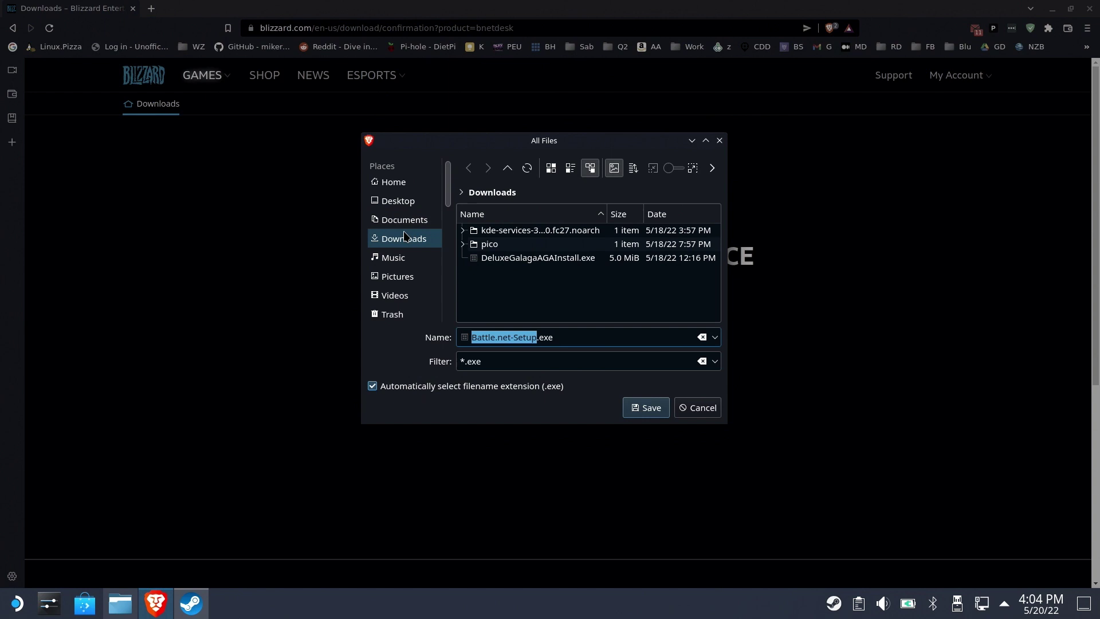
click(650, 412)
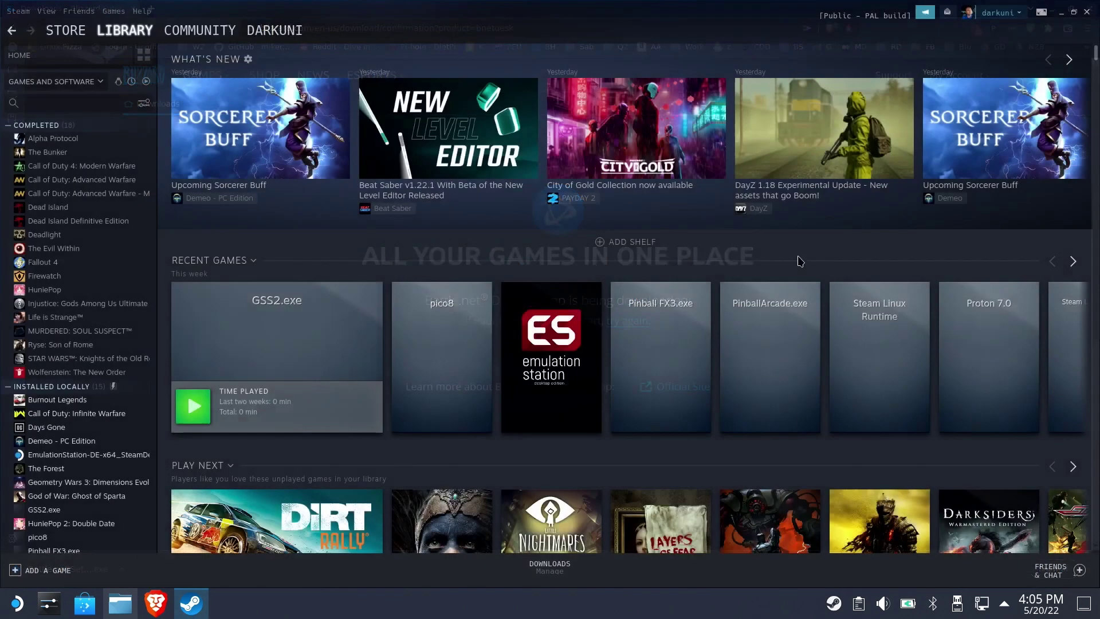
Close Brave and browse to /home/deck/Downloads in Steam's Add a Non-Steam Game picker
click(1090, 10)
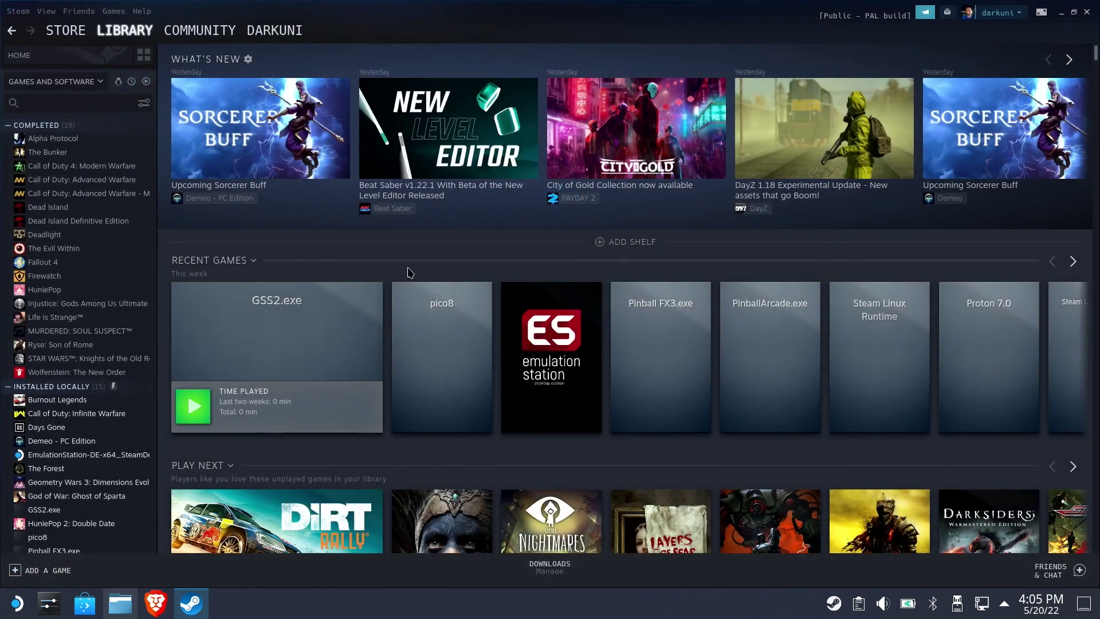
click(75, 569)
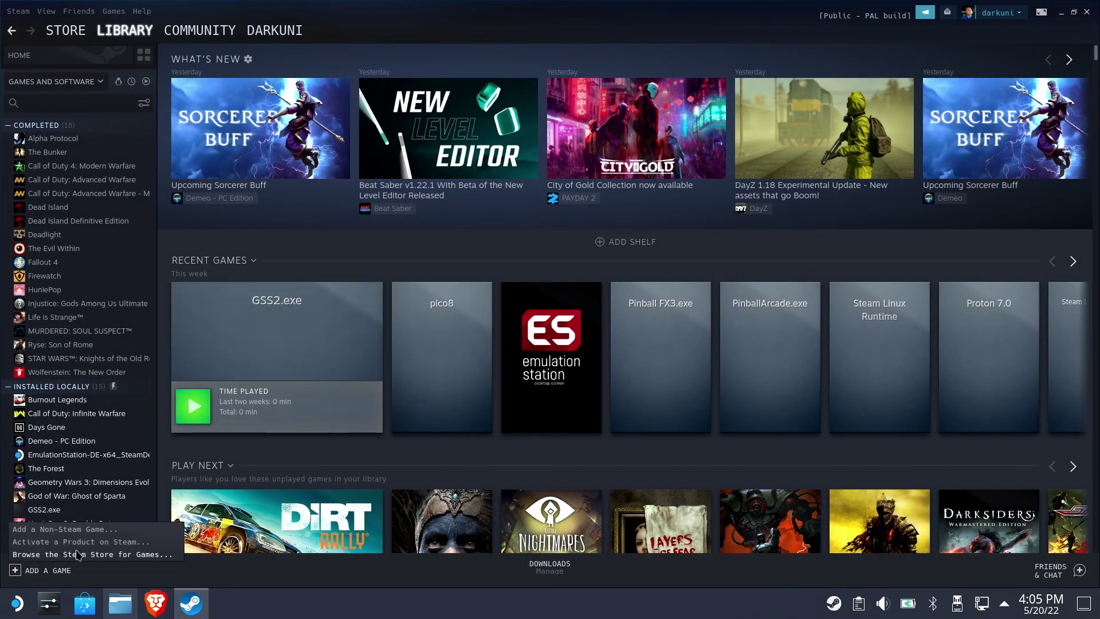
click(54, 532)
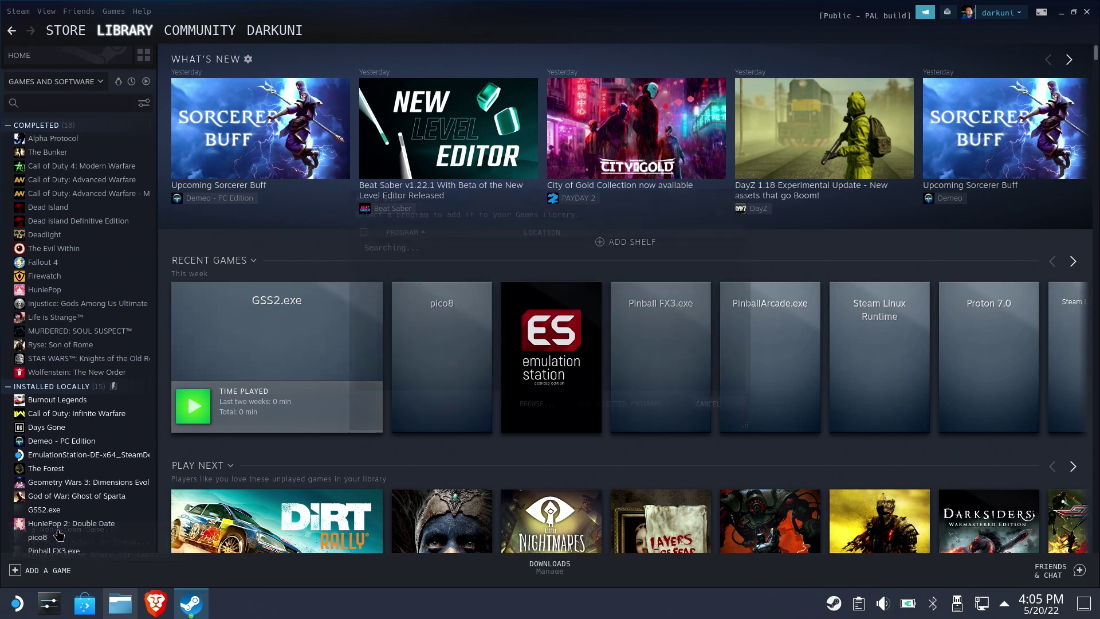
click(546, 405)
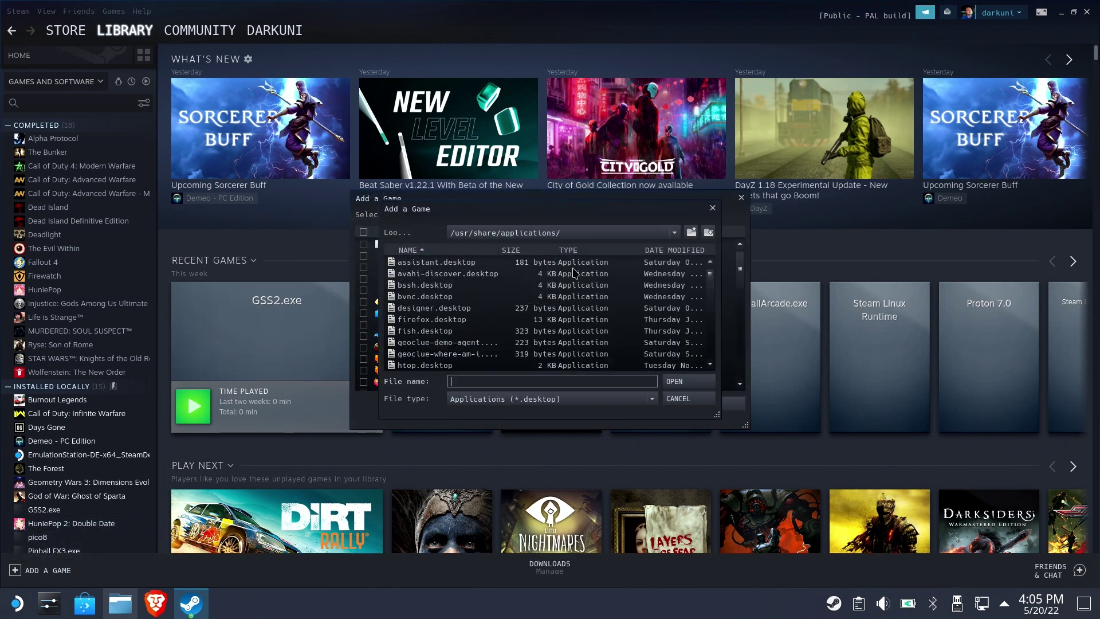
click(630, 233)
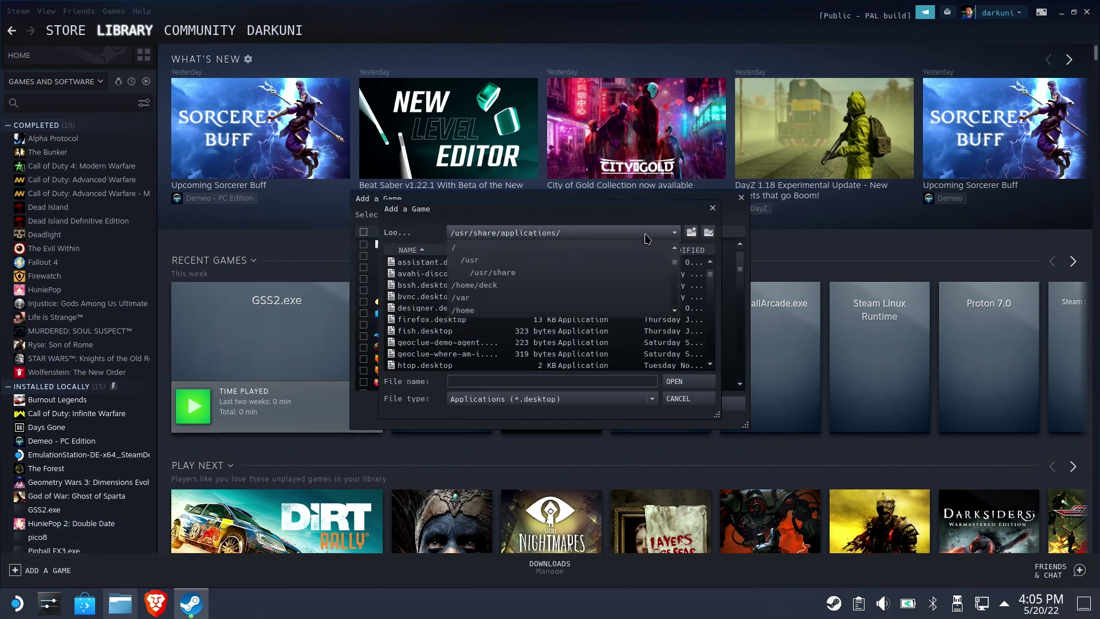
click(490, 286)
scroll(464, 310, down, 3)
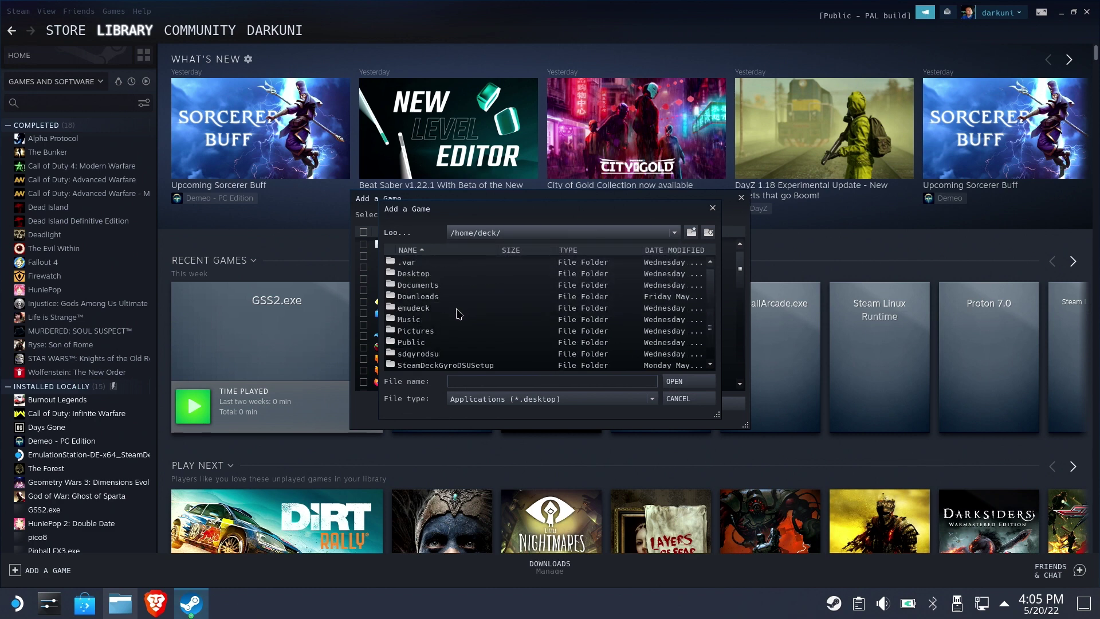
double_click(431, 296)
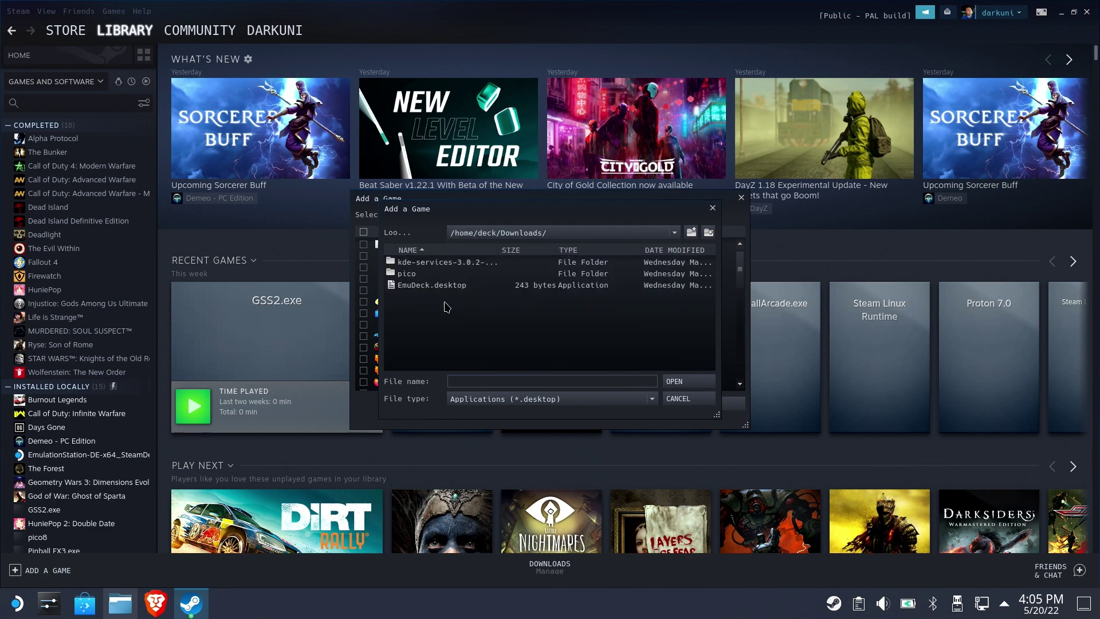
Show All Files, pick Battle.net-Setup.exe and add it to the Steam library
click(513, 400)
click(480, 415)
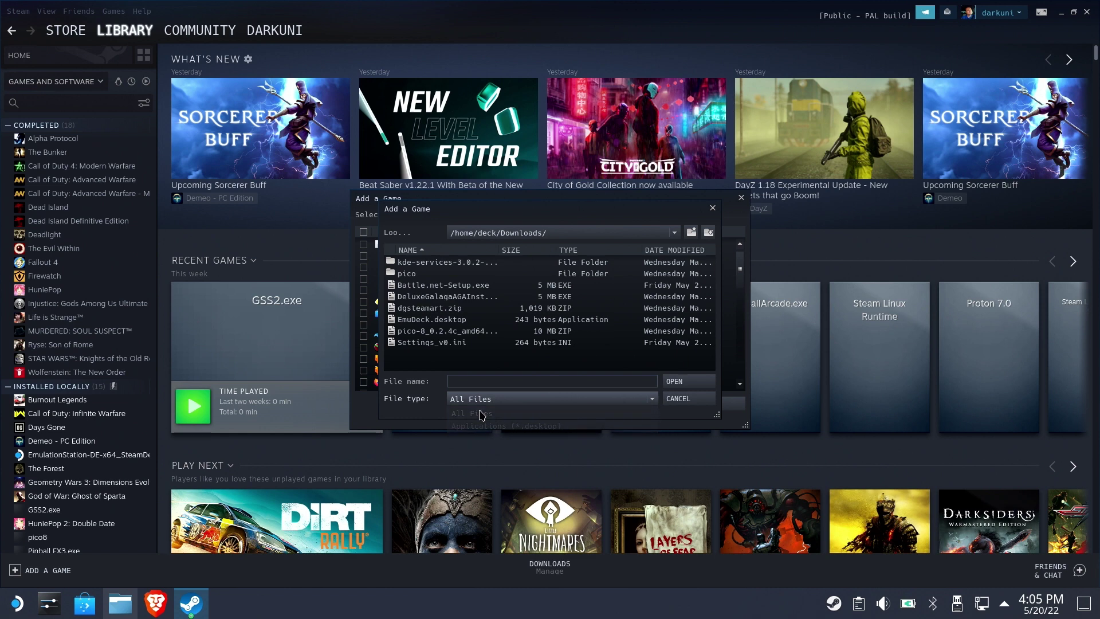
click(432, 285)
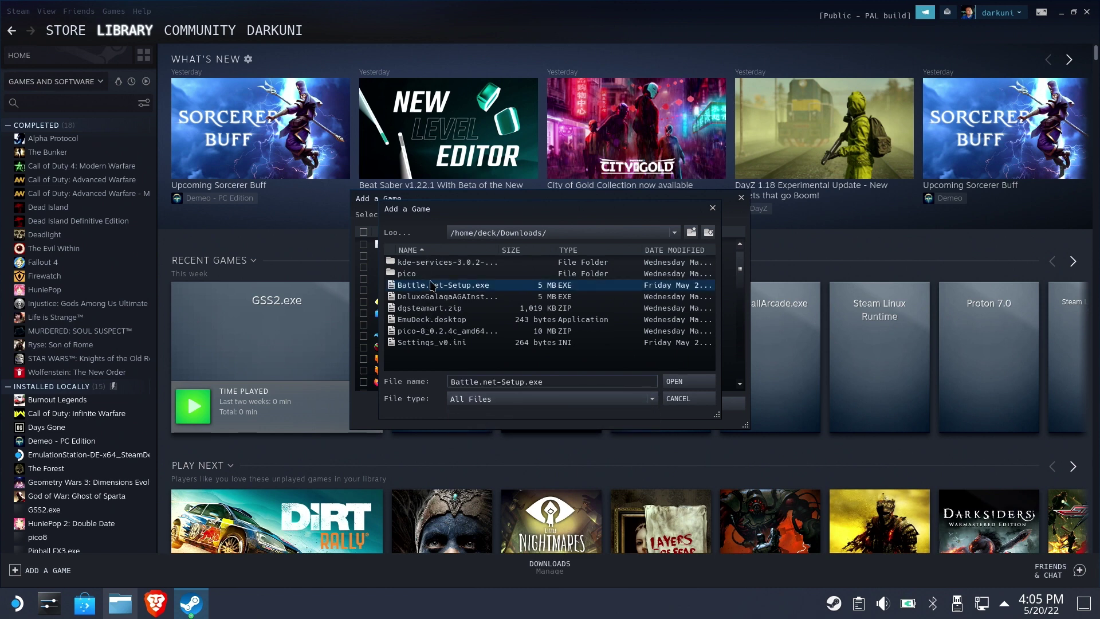
double_click(433, 285)
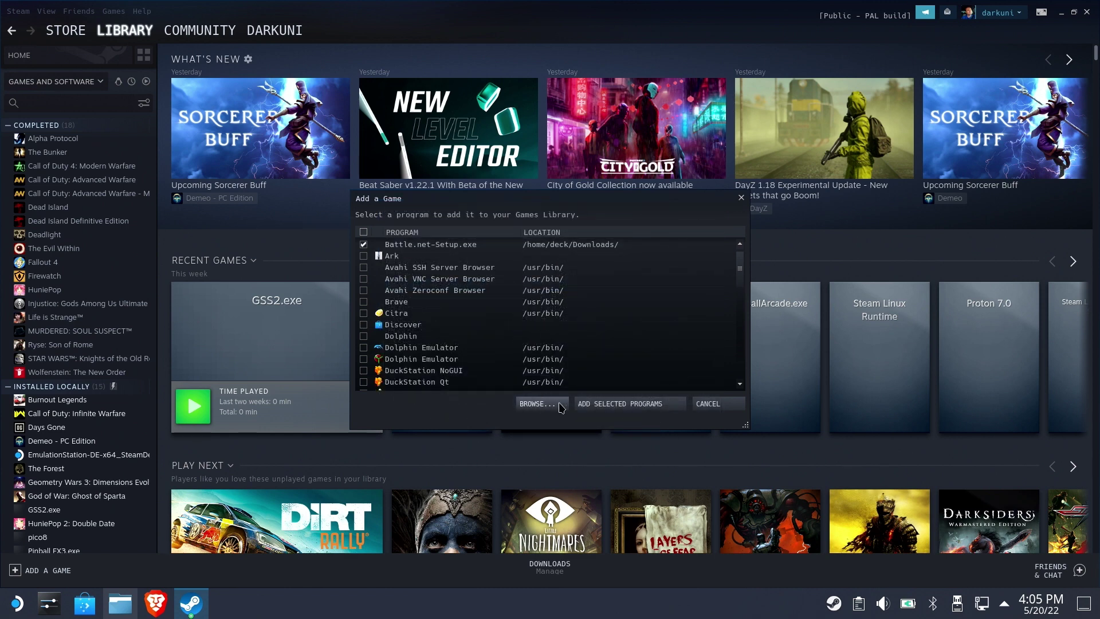
click(629, 403)
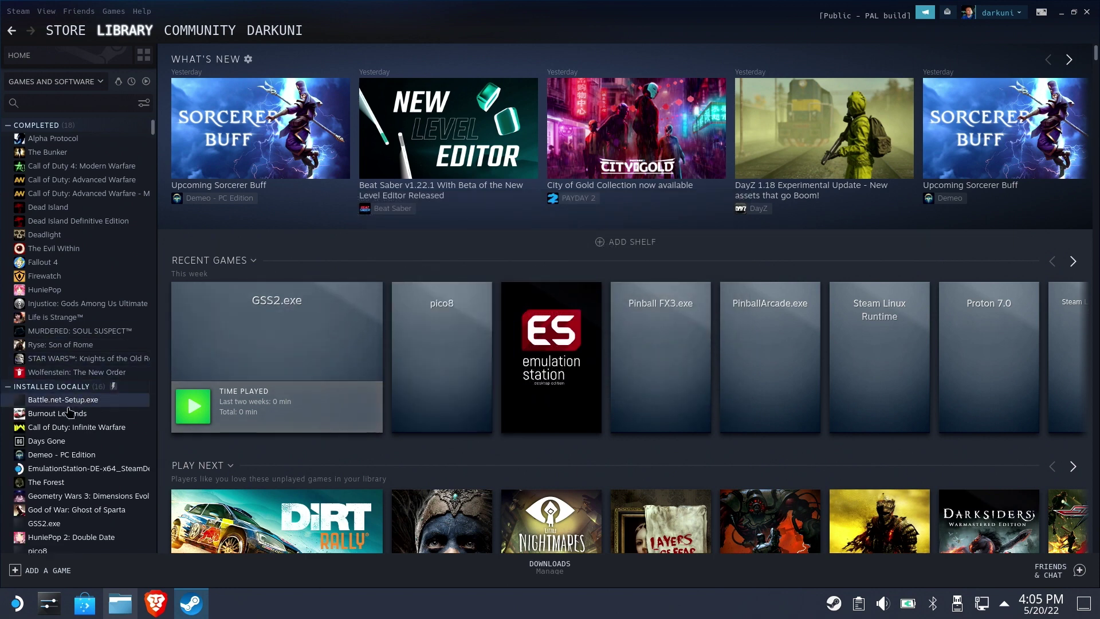
Force Battle.net-Setup.exe to use Proton 7.0-2 as its compatibility tool, then launch it
click(68, 401)
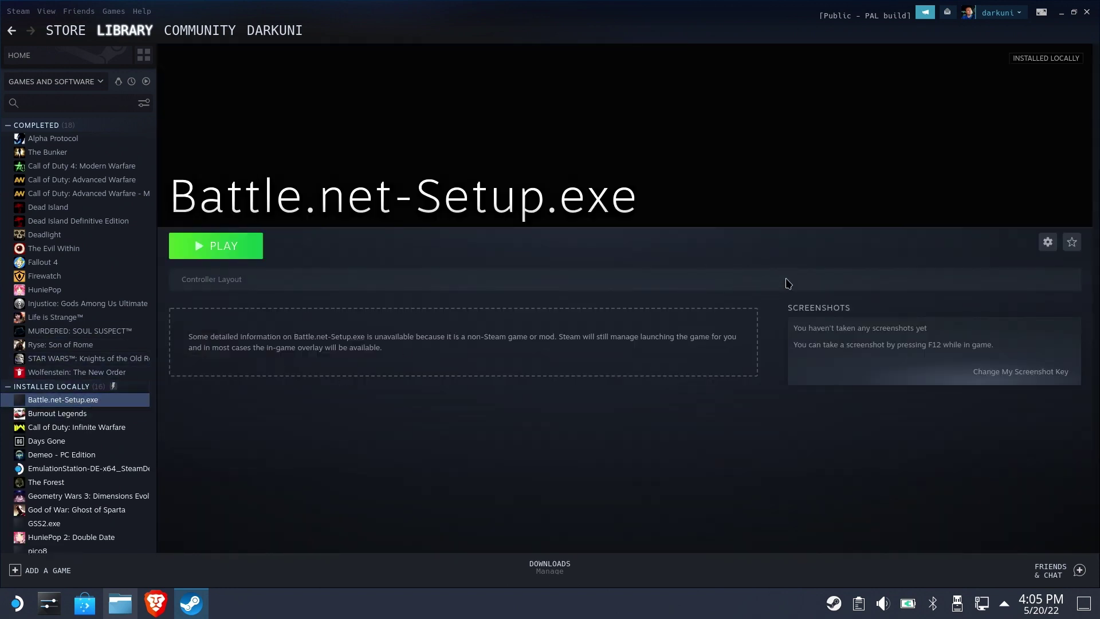
click(1048, 242)
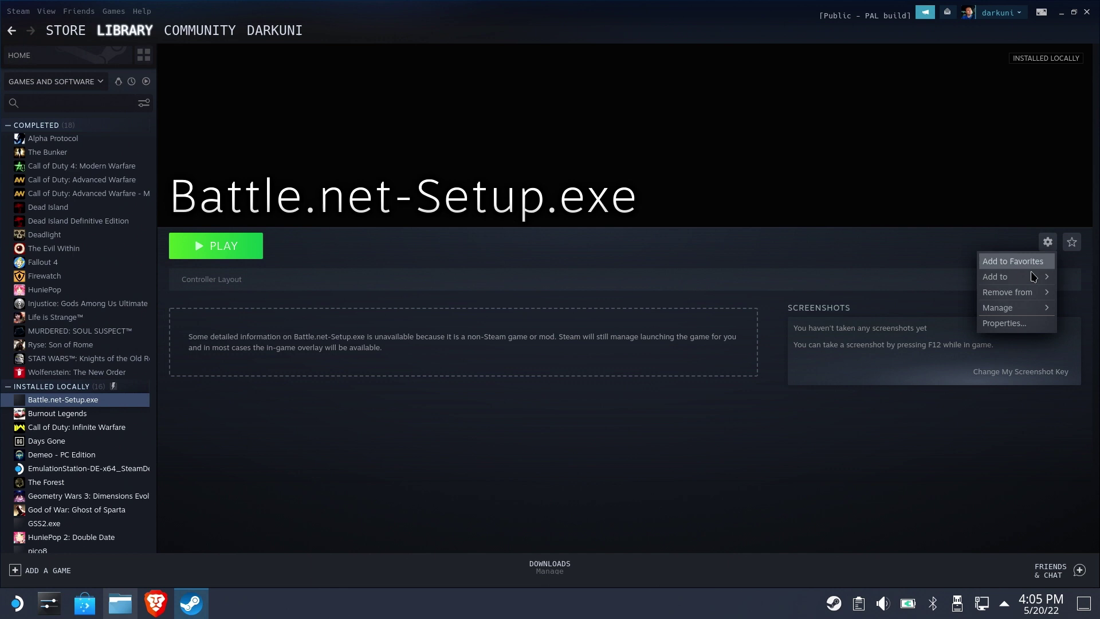
mouse_move(1007, 310)
click(891, 316)
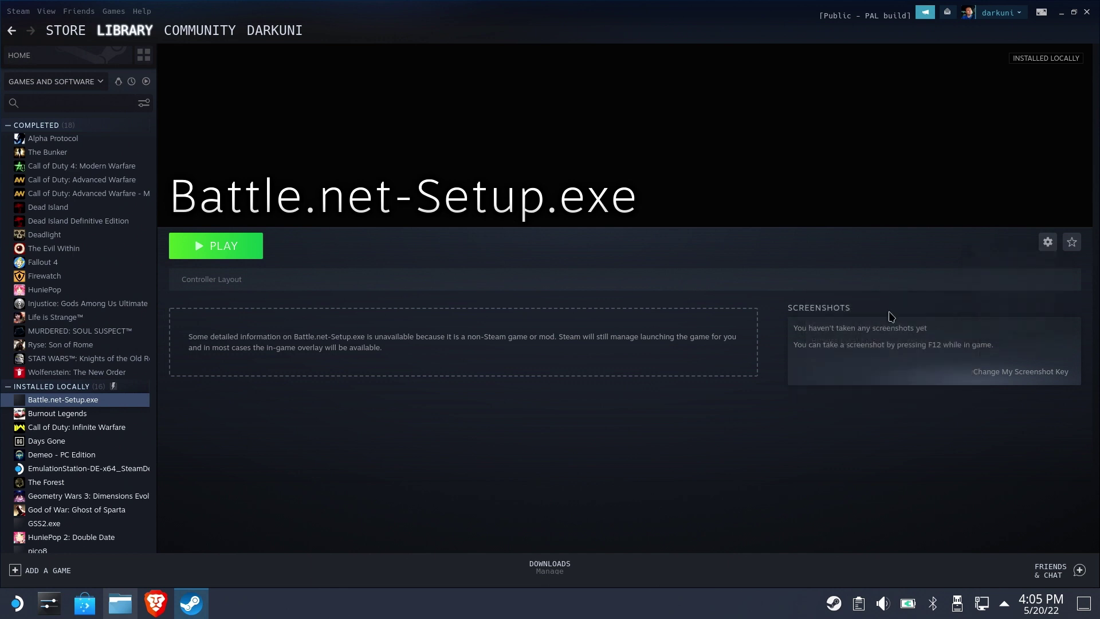
click(378, 205)
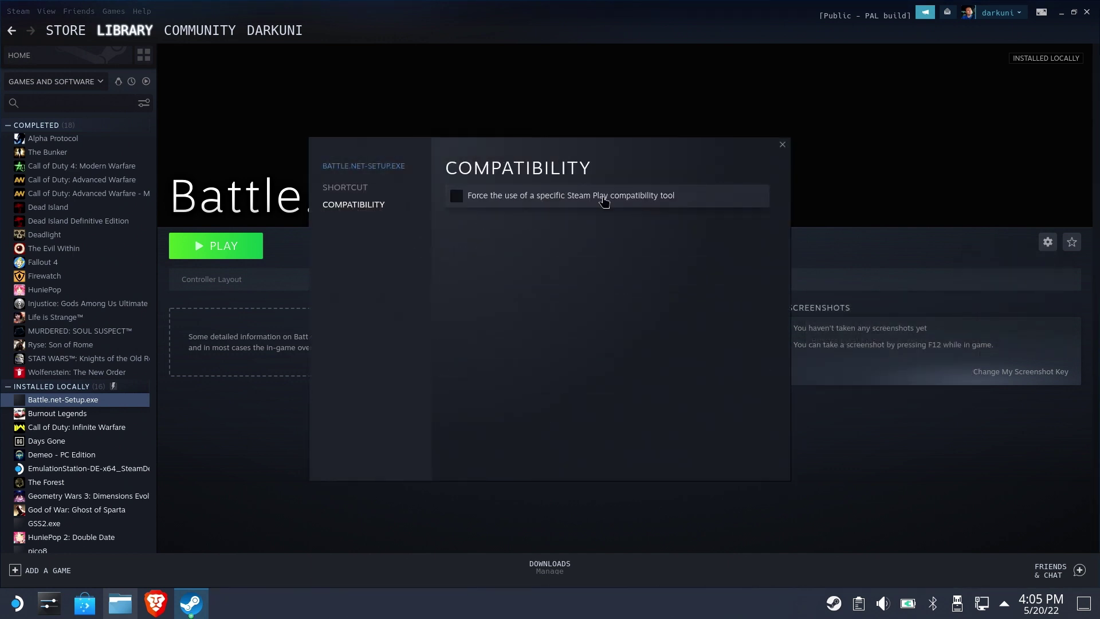
click(572, 197)
click(590, 228)
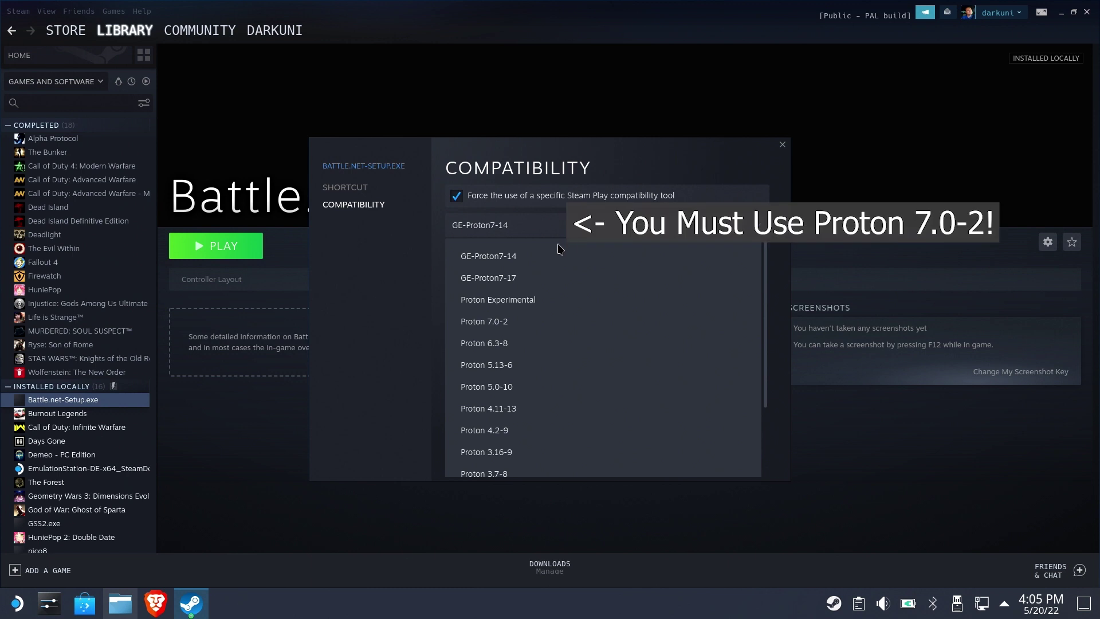
click(503, 325)
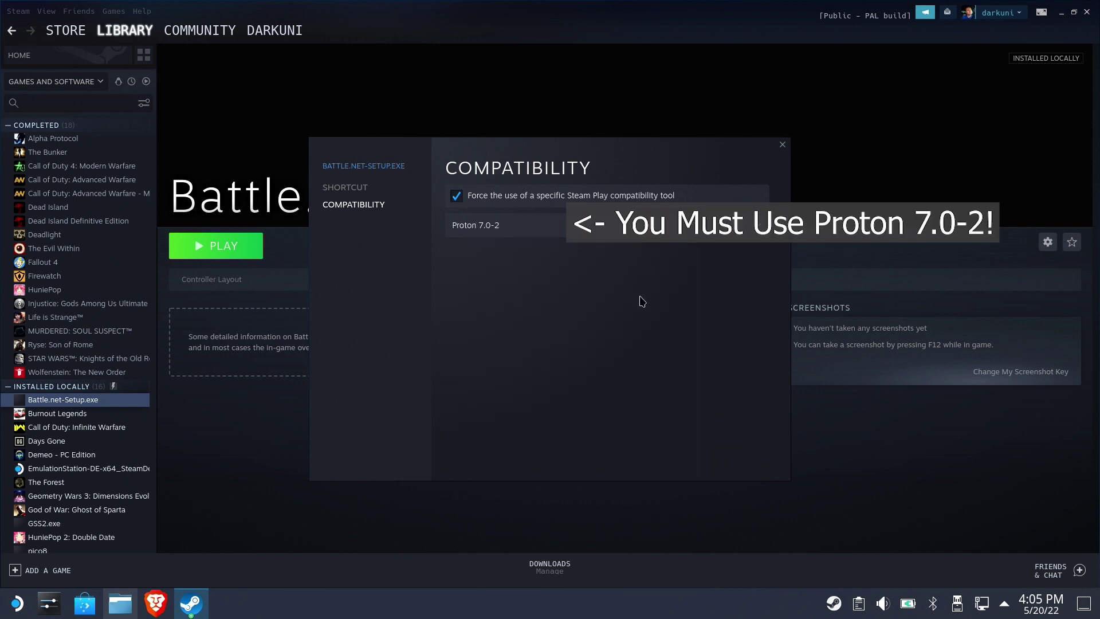
click(783, 146)
click(240, 243)
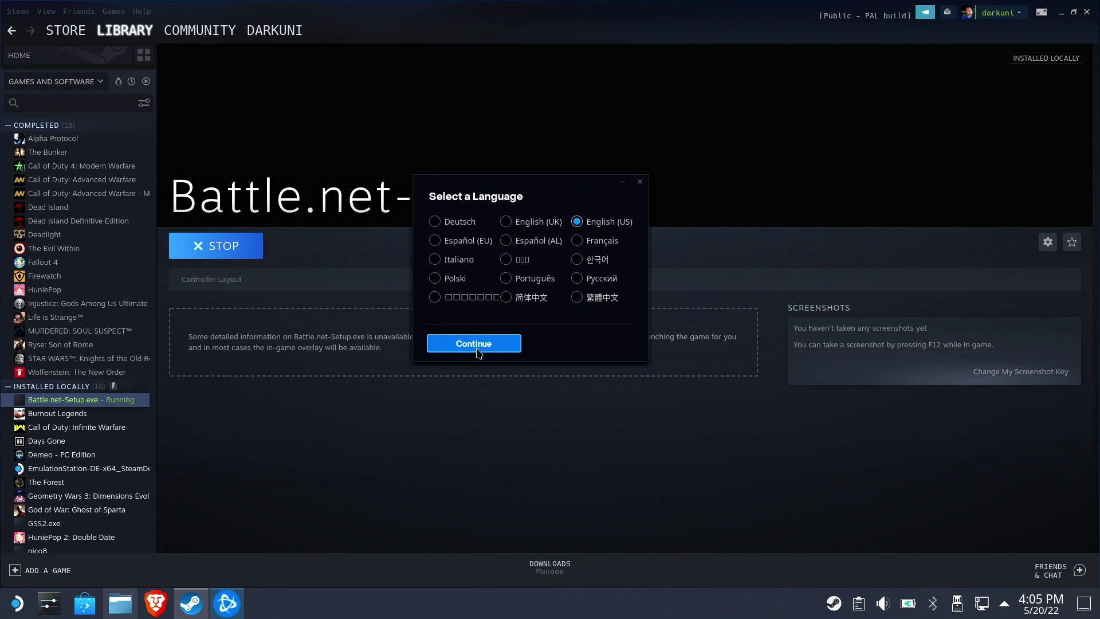
Keep English (US) and install Battle.net to C:/Program Files (x86)/Battle.net
click(474, 343)
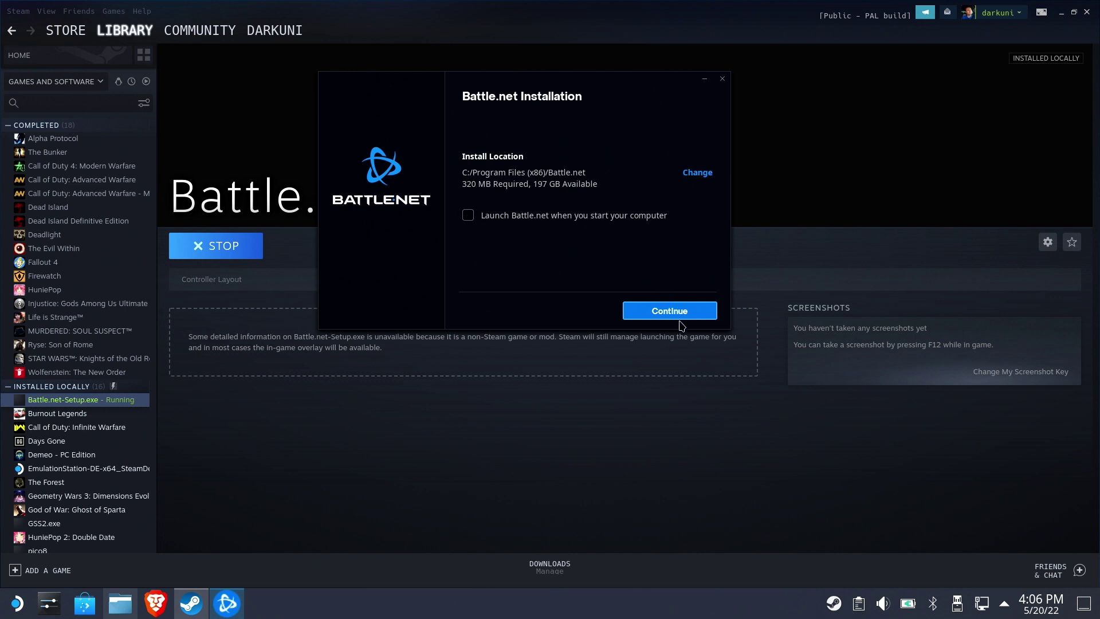
click(664, 314)
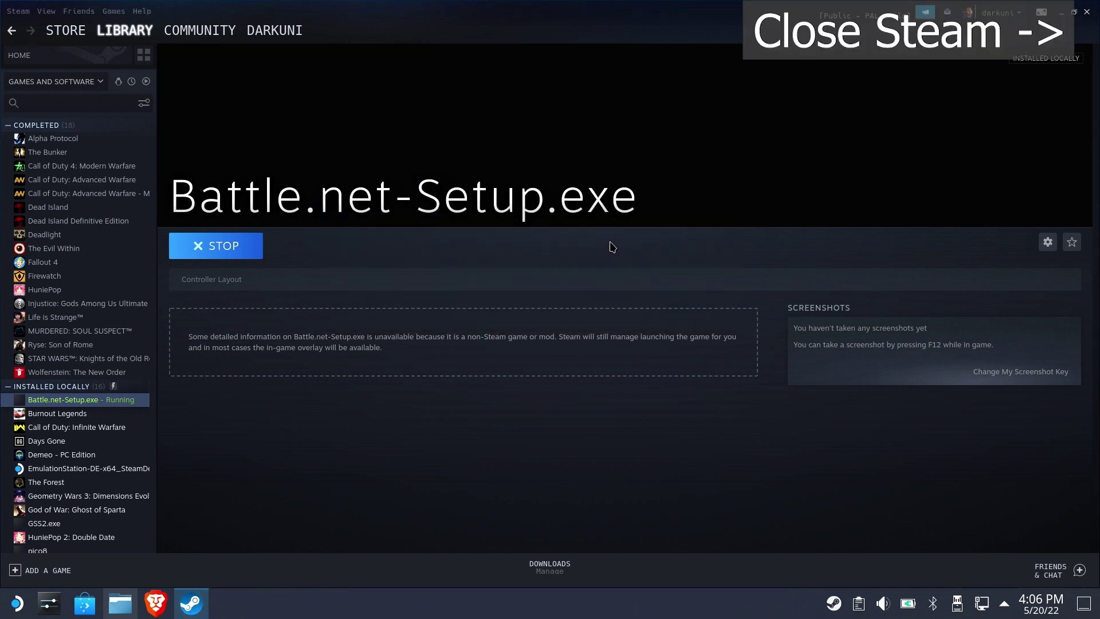
Close Steam and log in to Battle.net with the account e-mail and password, ticking Keep me logged in
click(1086, 11)
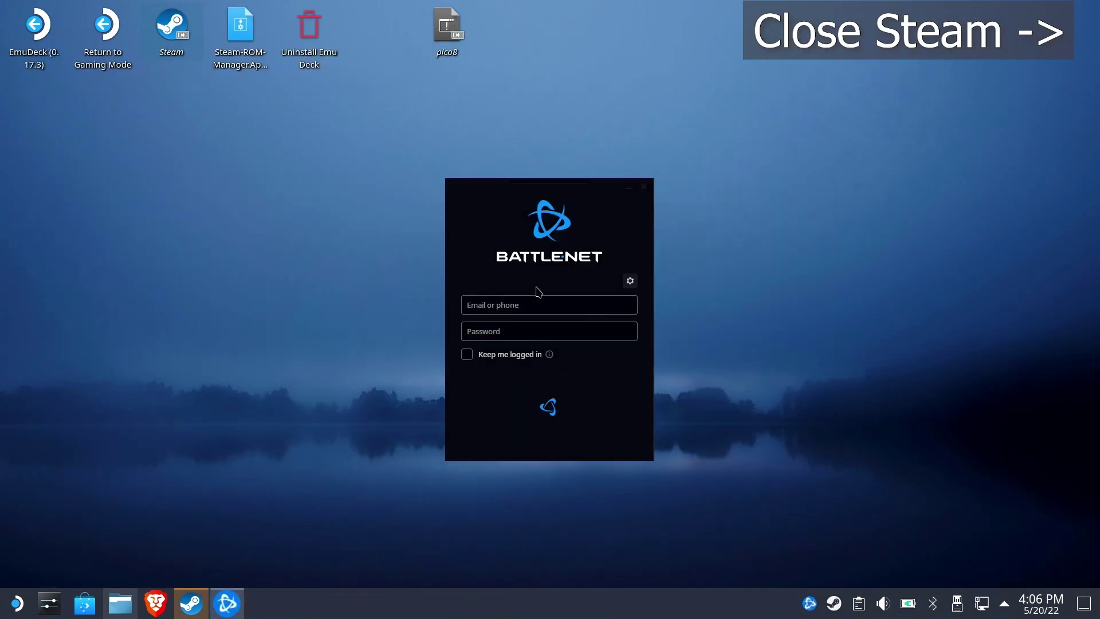
click(532, 302)
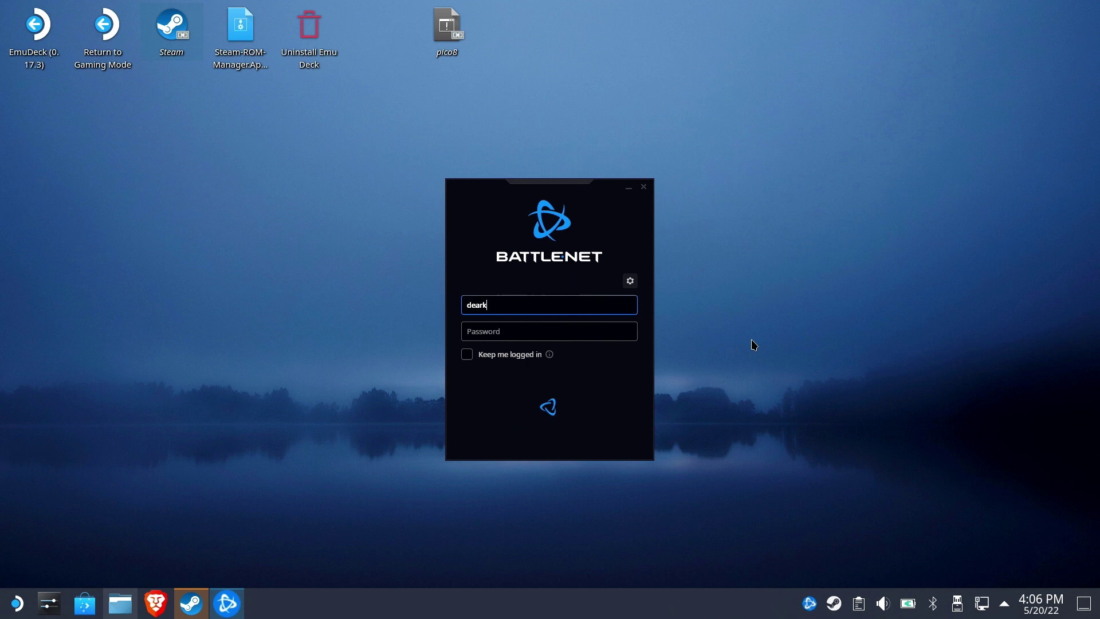
key(Tab)
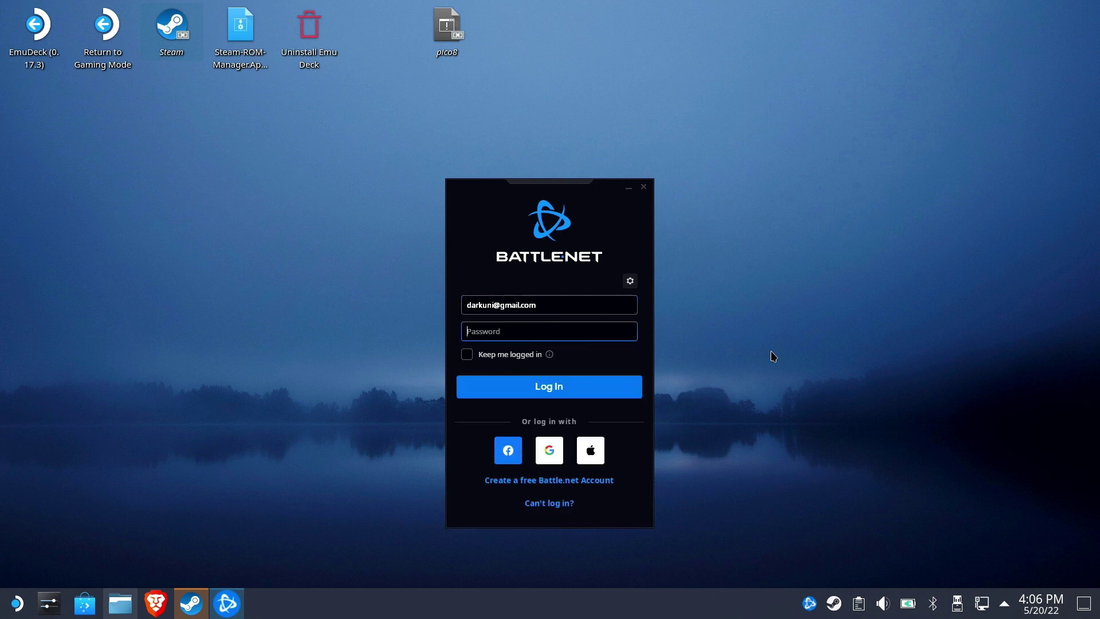
text(*********)
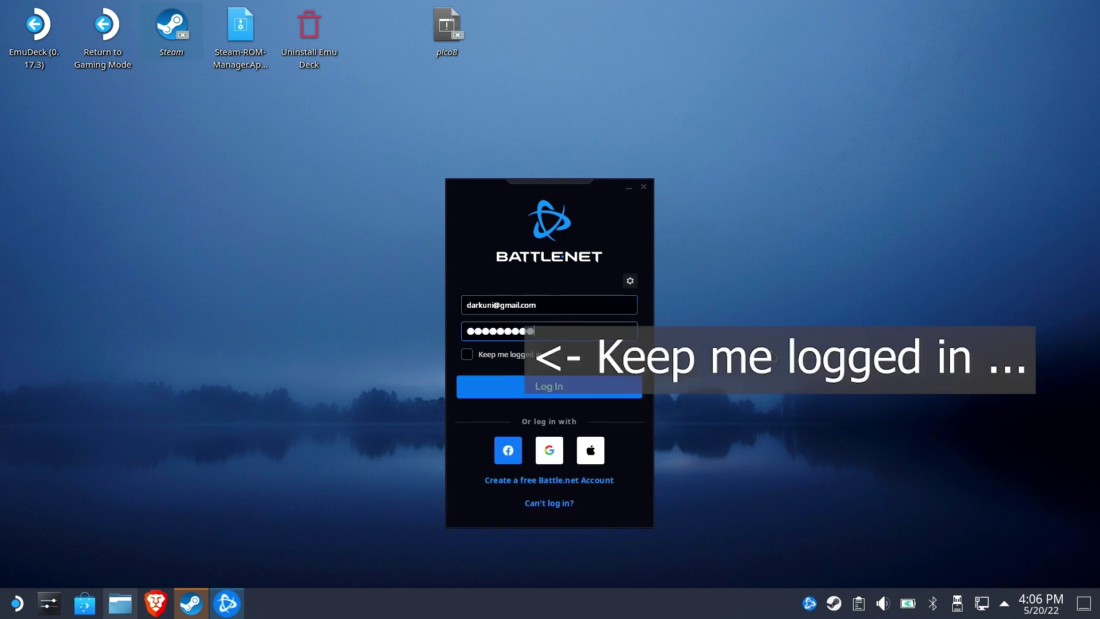
click(502, 356)
click(525, 390)
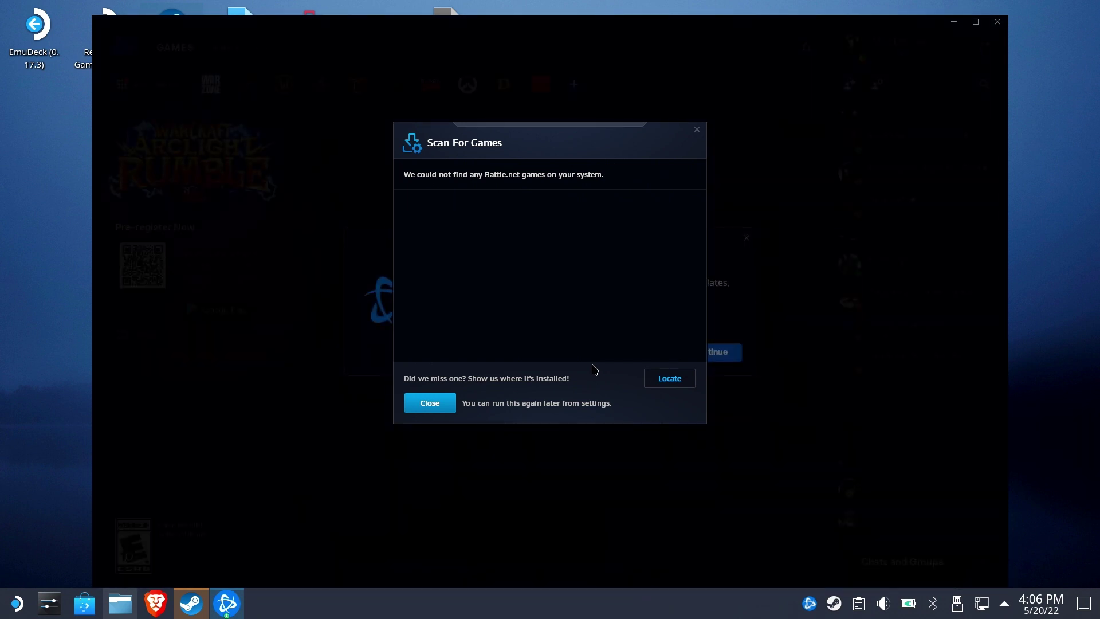
Dismiss the scan and welcome prompts, then install Overwatch to C:\Program Files (x86)\Overwatch\
click(444, 405)
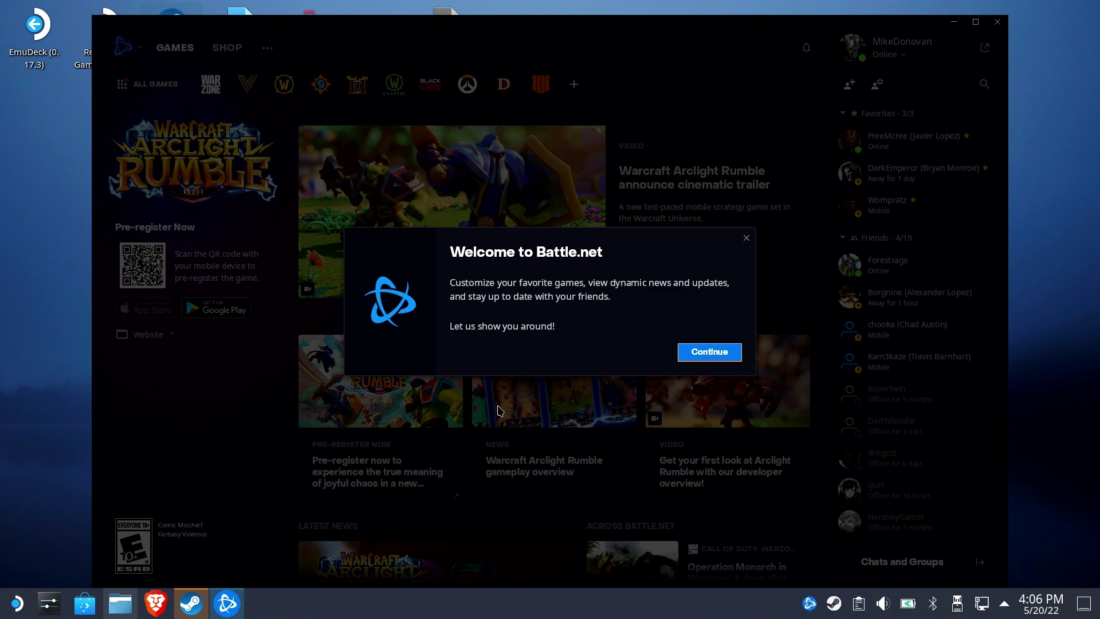
click(744, 240)
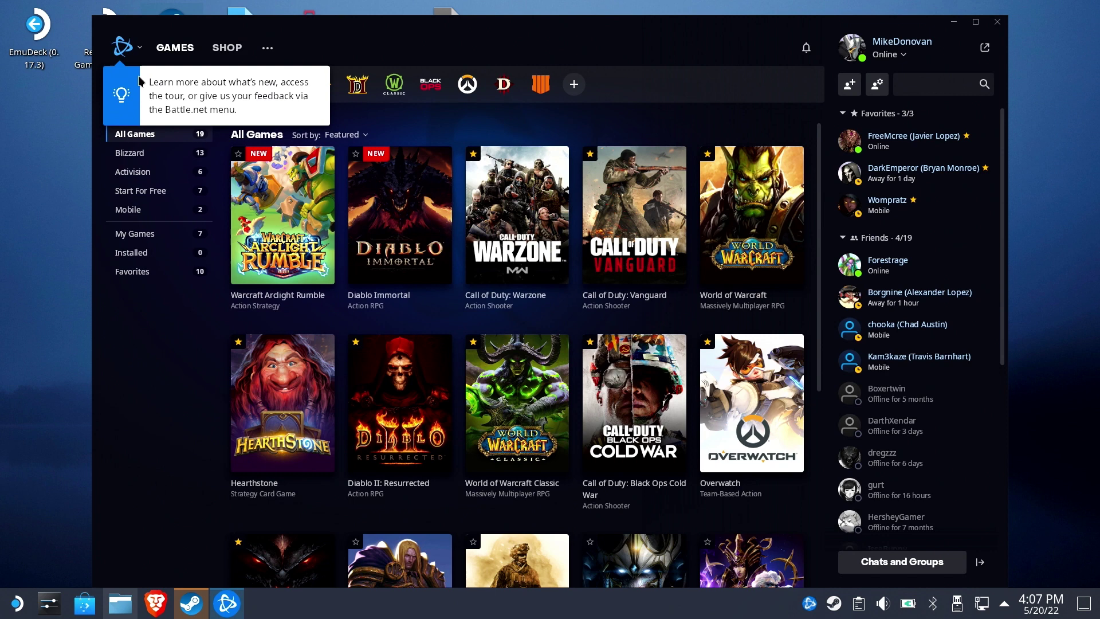
click(467, 85)
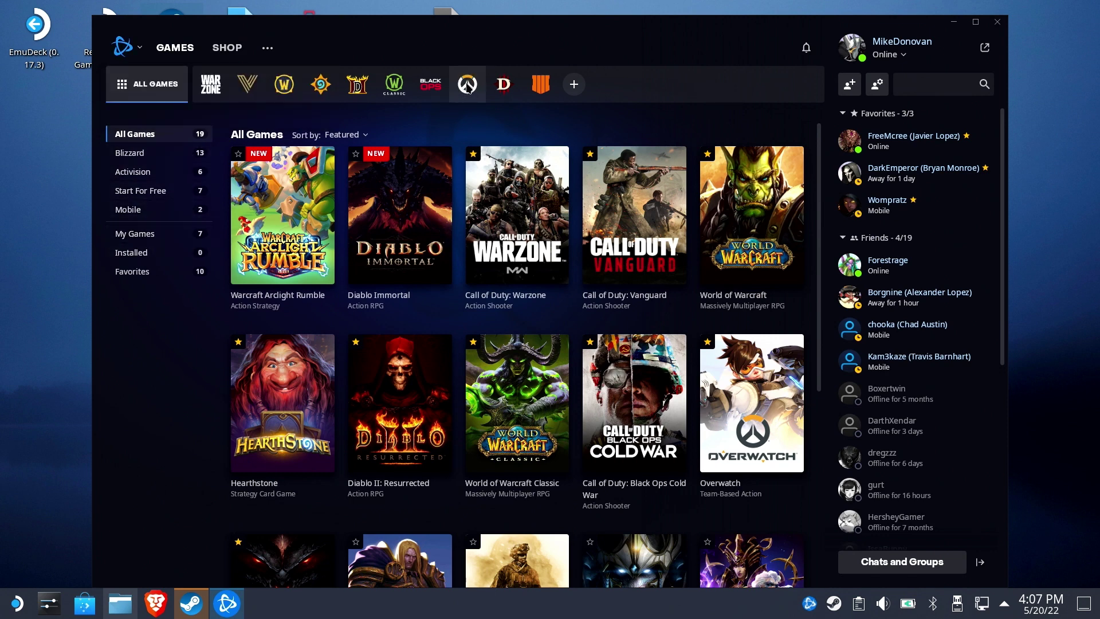
click(467, 84)
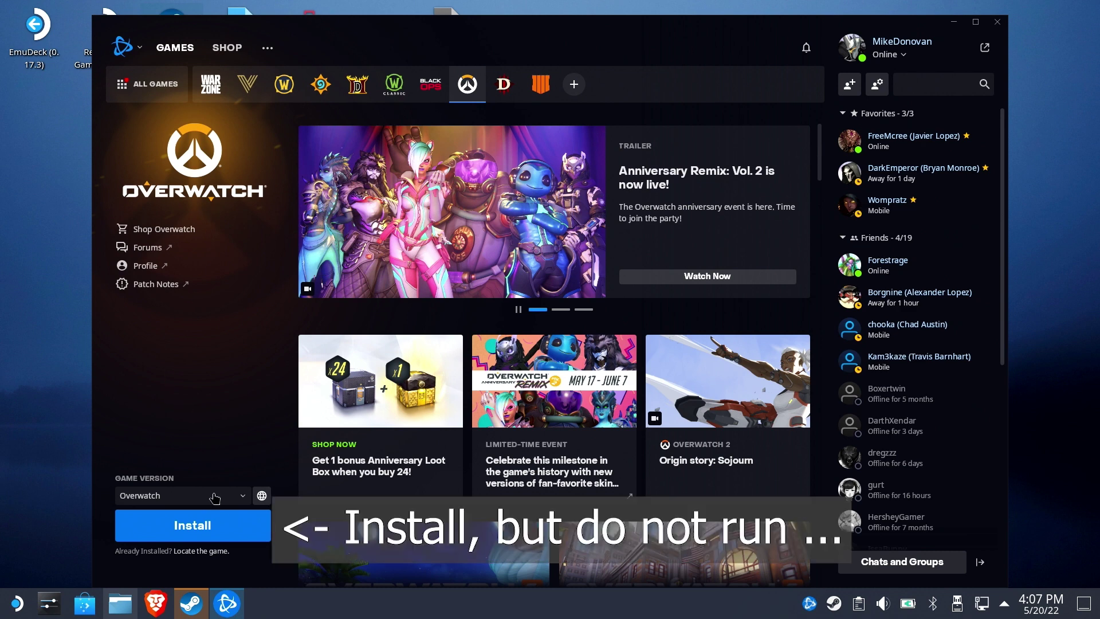
click(203, 530)
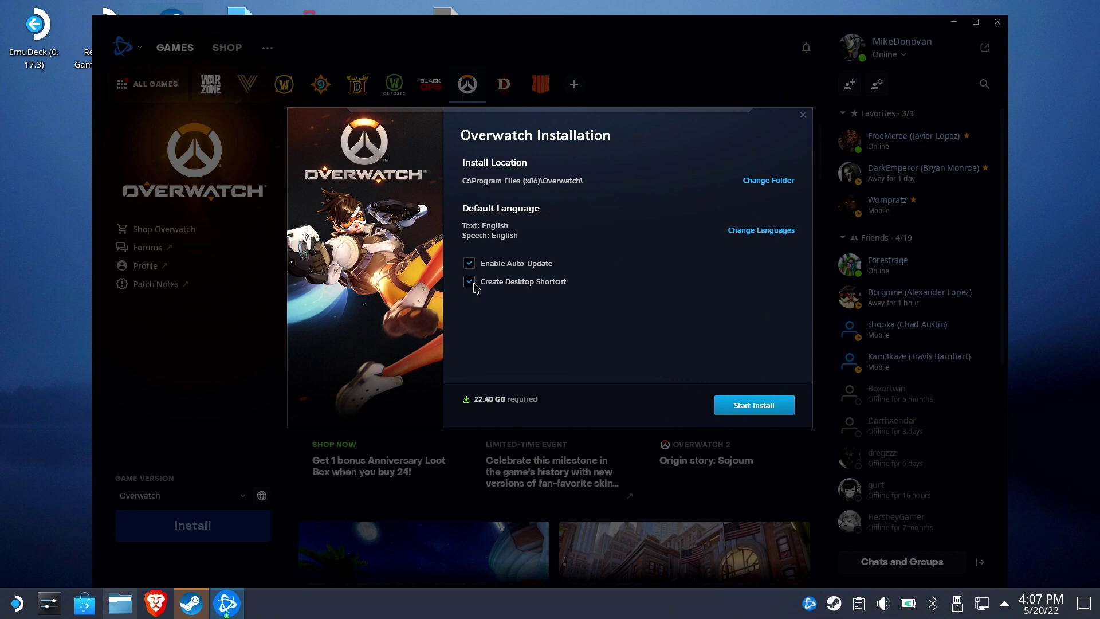
click(754, 406)
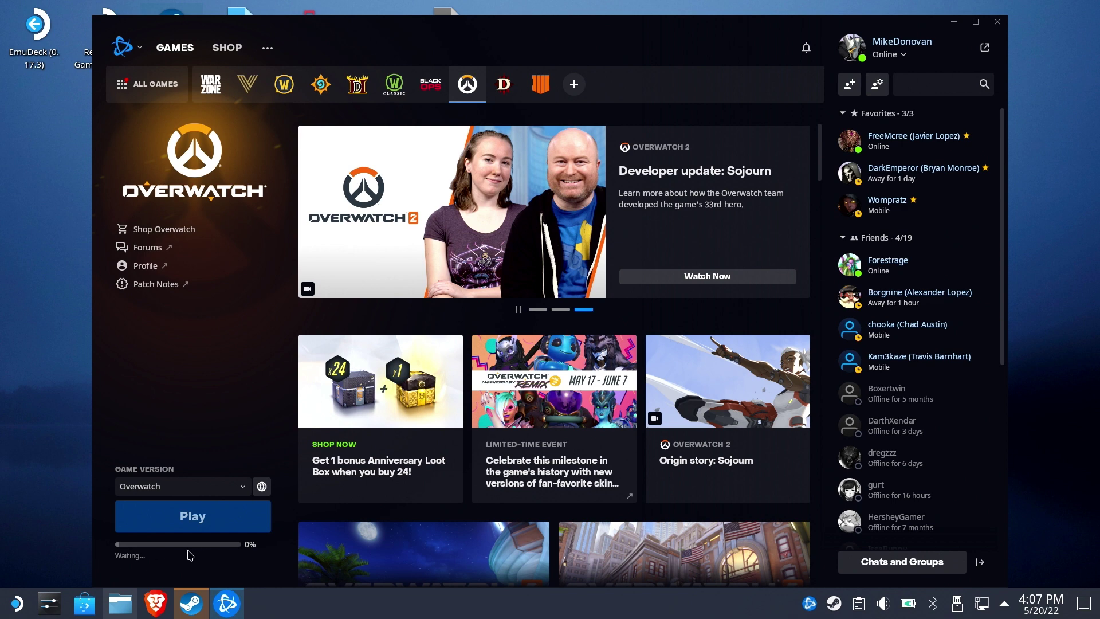
Set On Game Launch and When Clicking X both to Exit Battle.net completely
click(139, 49)
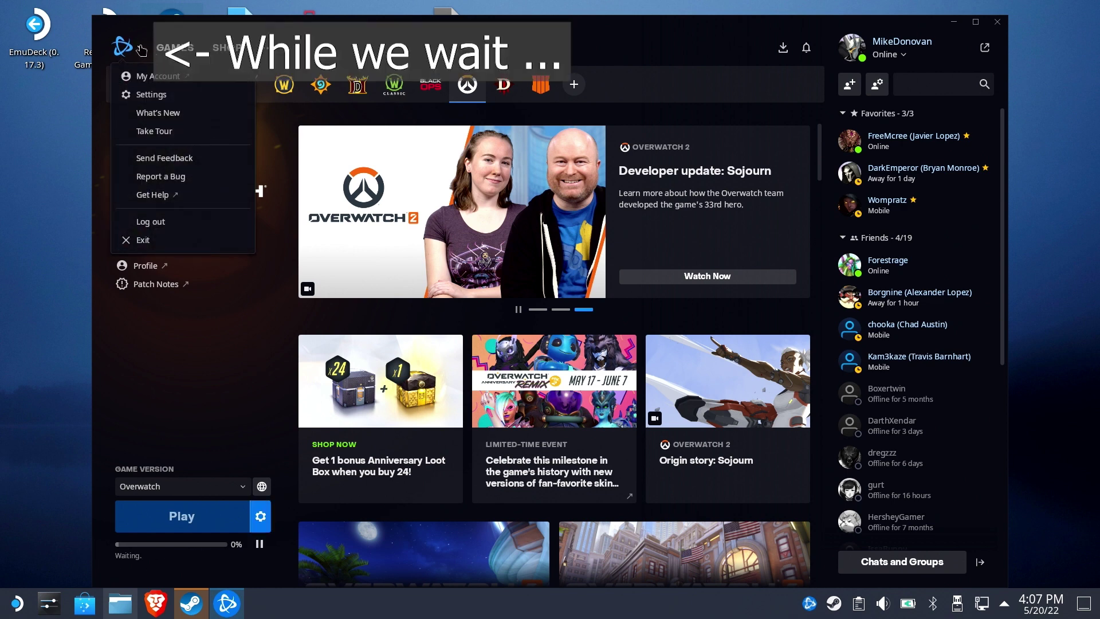
click(140, 94)
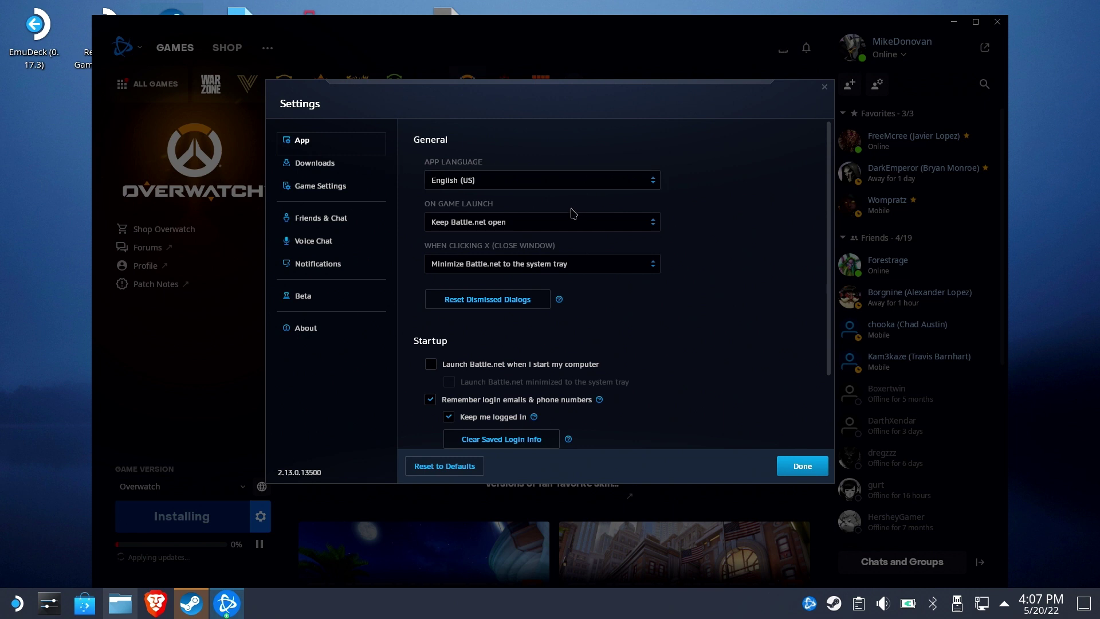
click(647, 224)
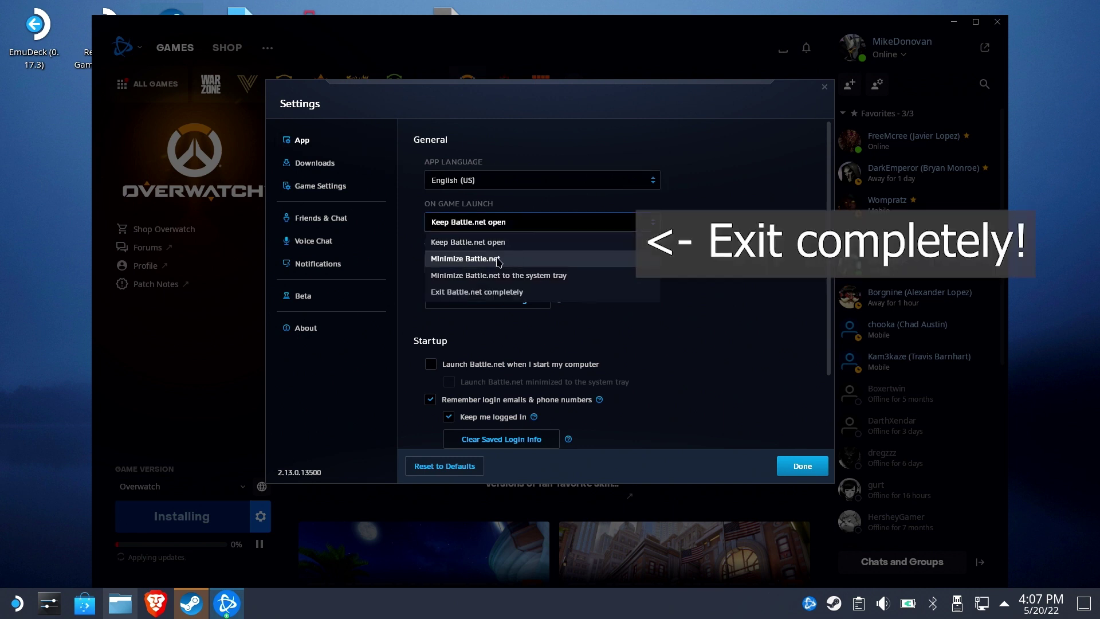
click(487, 293)
click(503, 281)
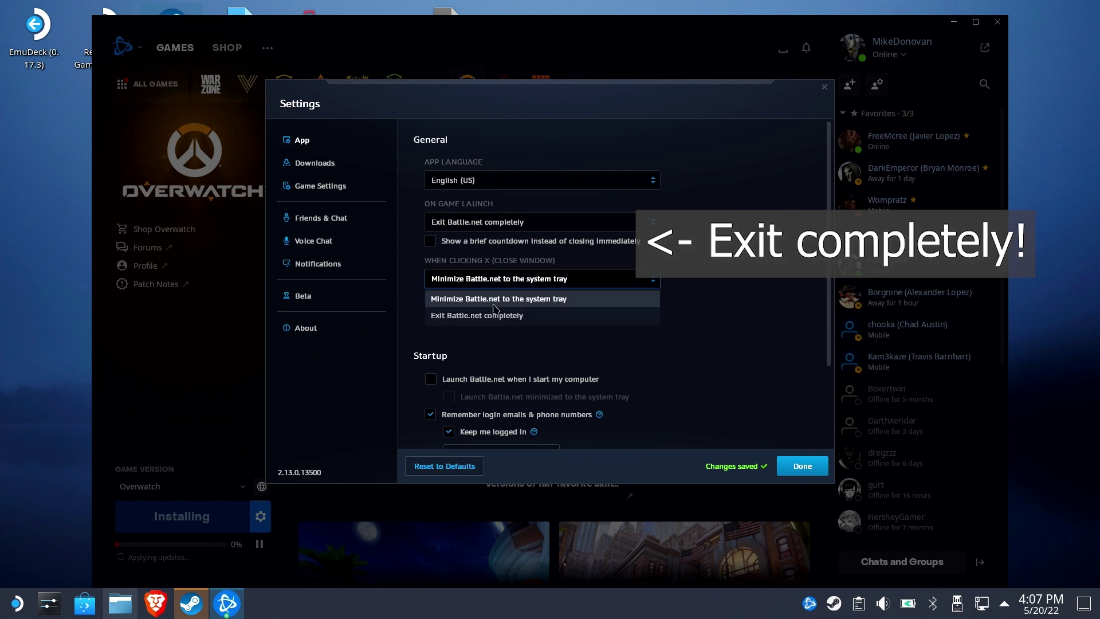
click(485, 316)
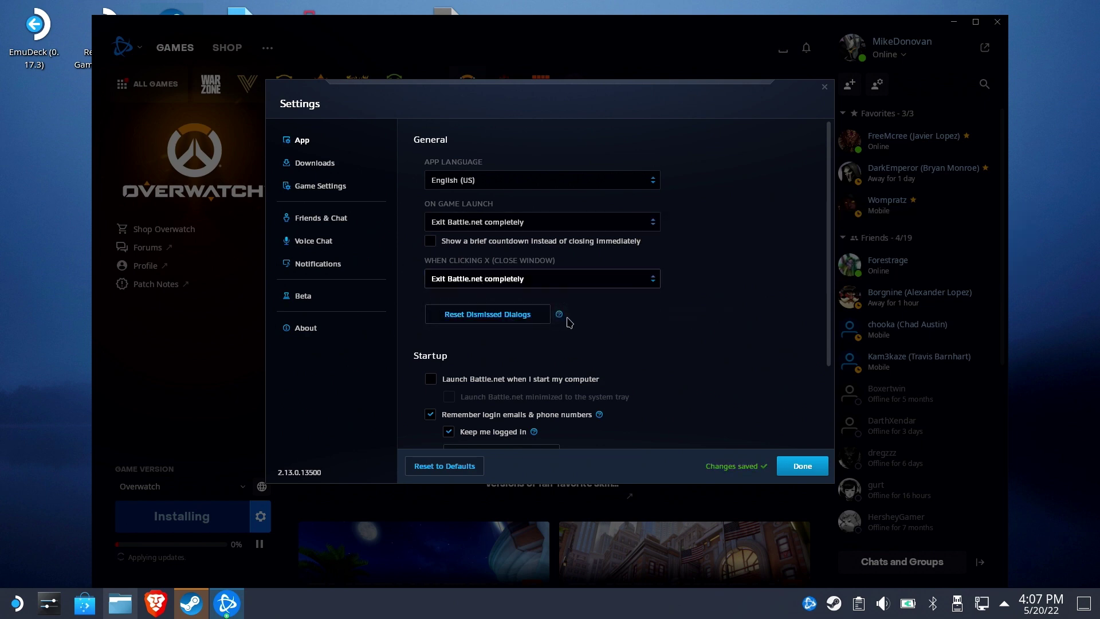
mouse_move(559, 315)
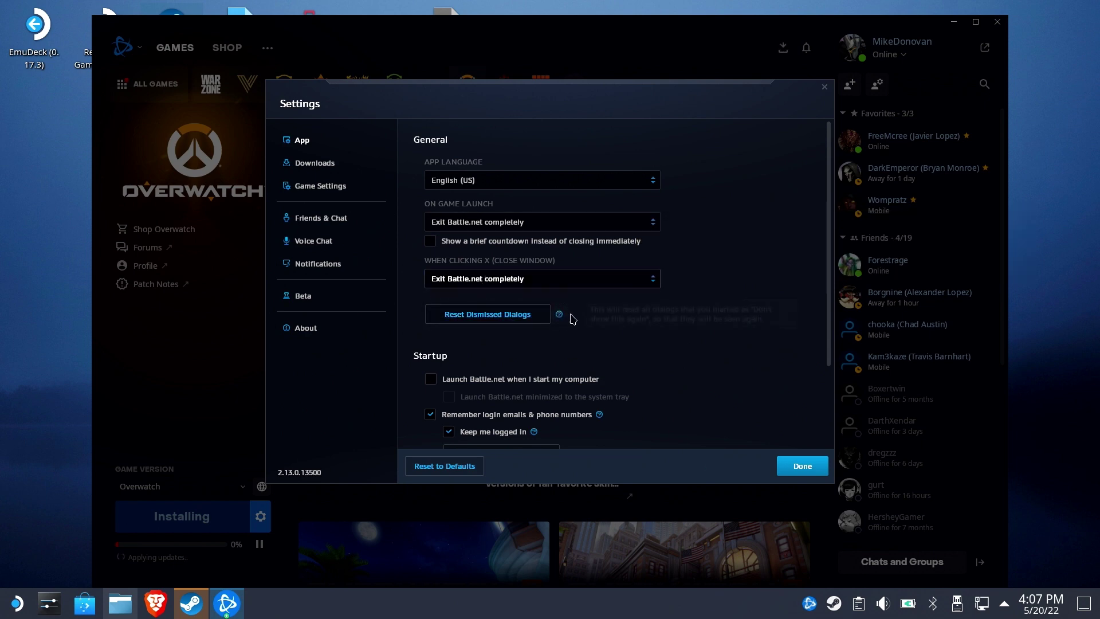
click(811, 472)
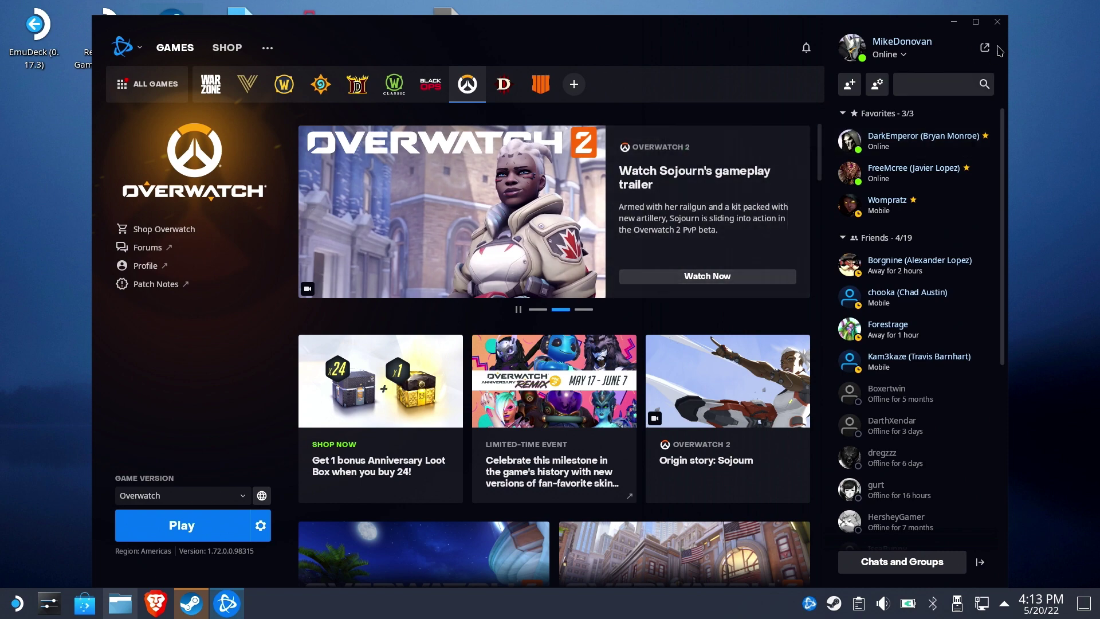
Close Battle.net, then stop Battle.net-Setup.exe in Steam and confirm the exit
click(997, 22)
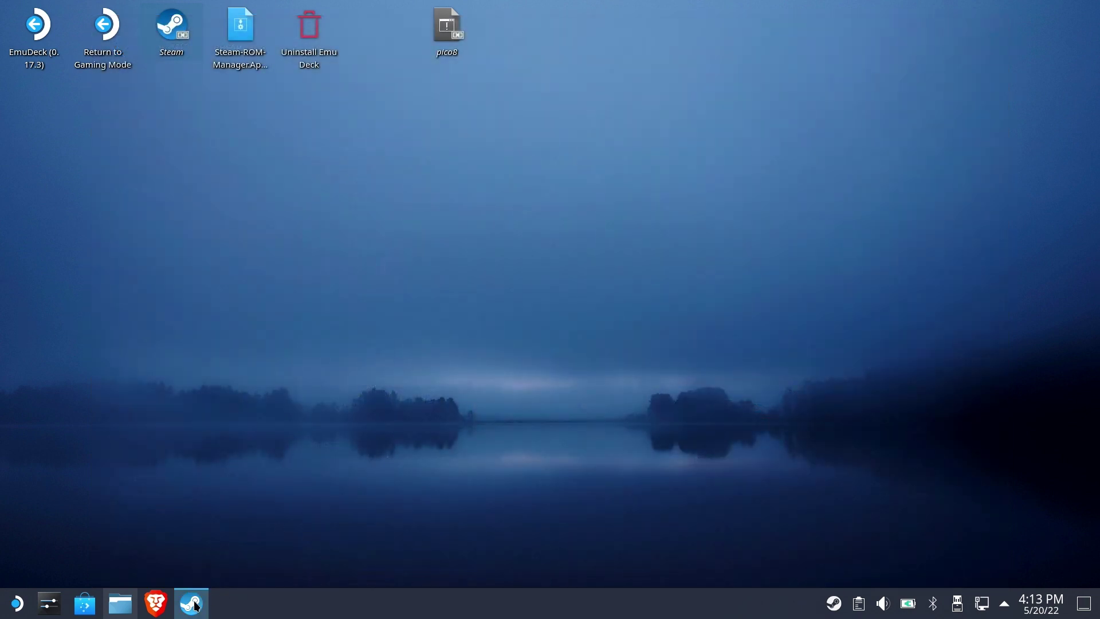
click(193, 603)
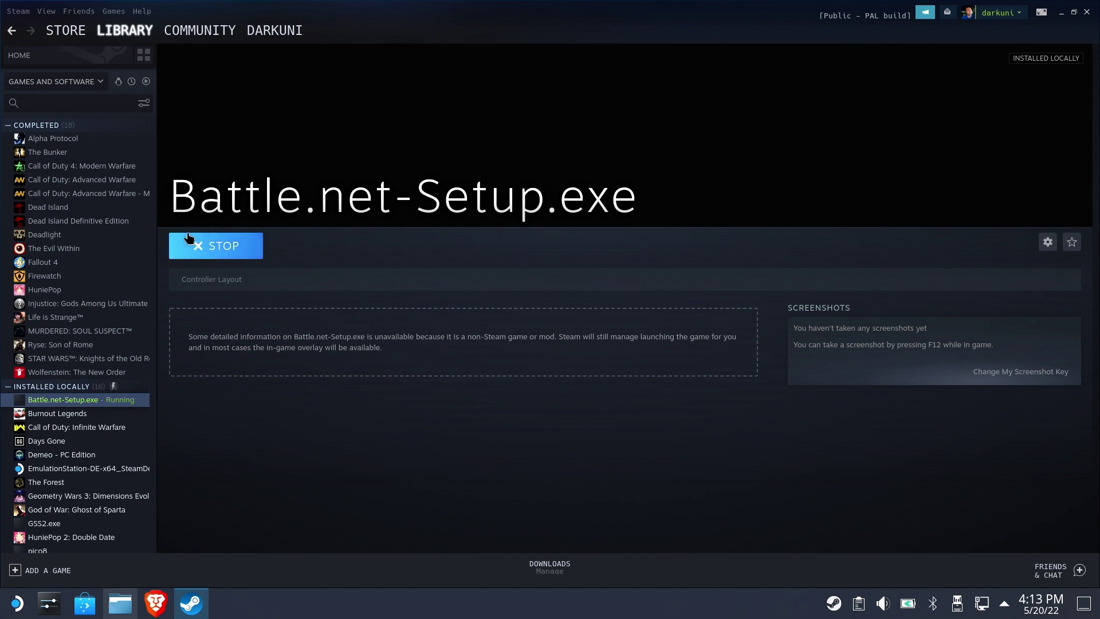
click(217, 245)
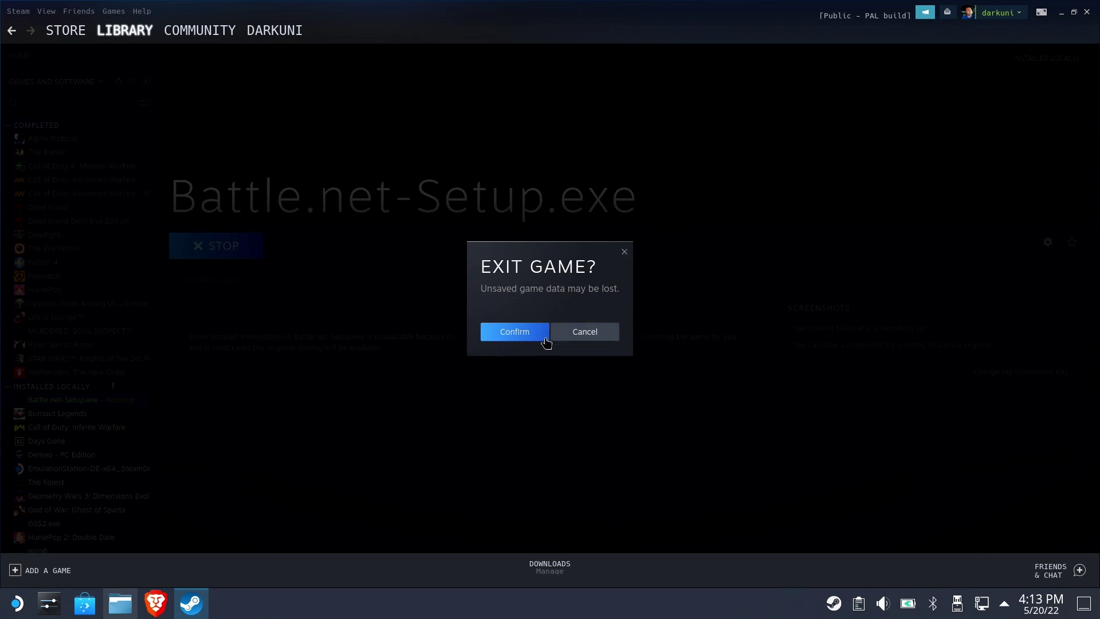
click(515, 332)
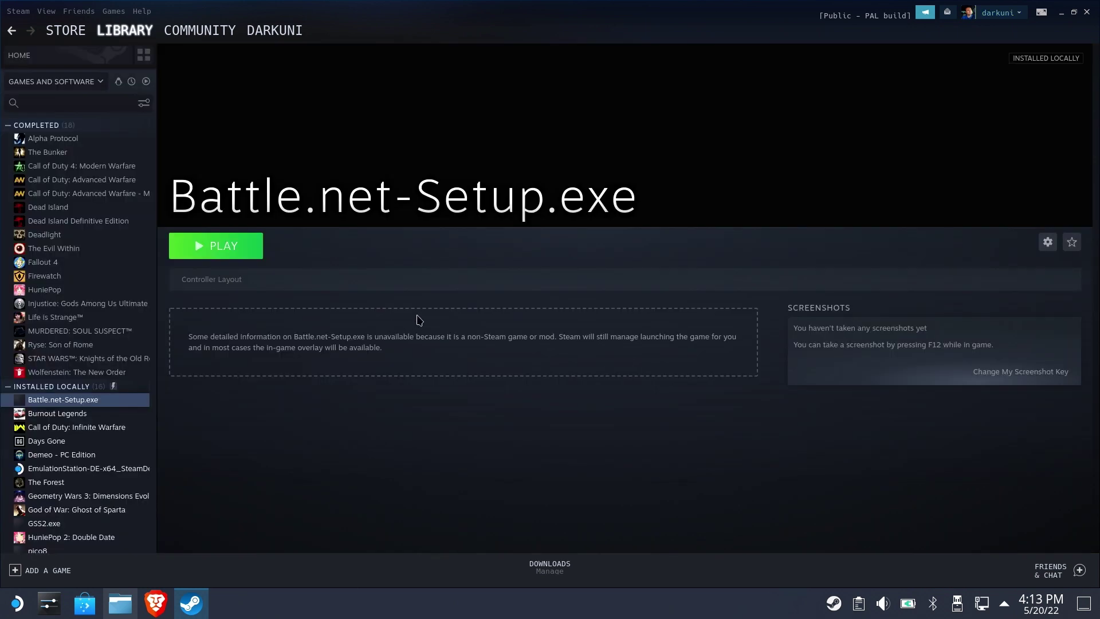
Switch the shortcut's compatibility tool to GE-Proton7-14
click(1048, 242)
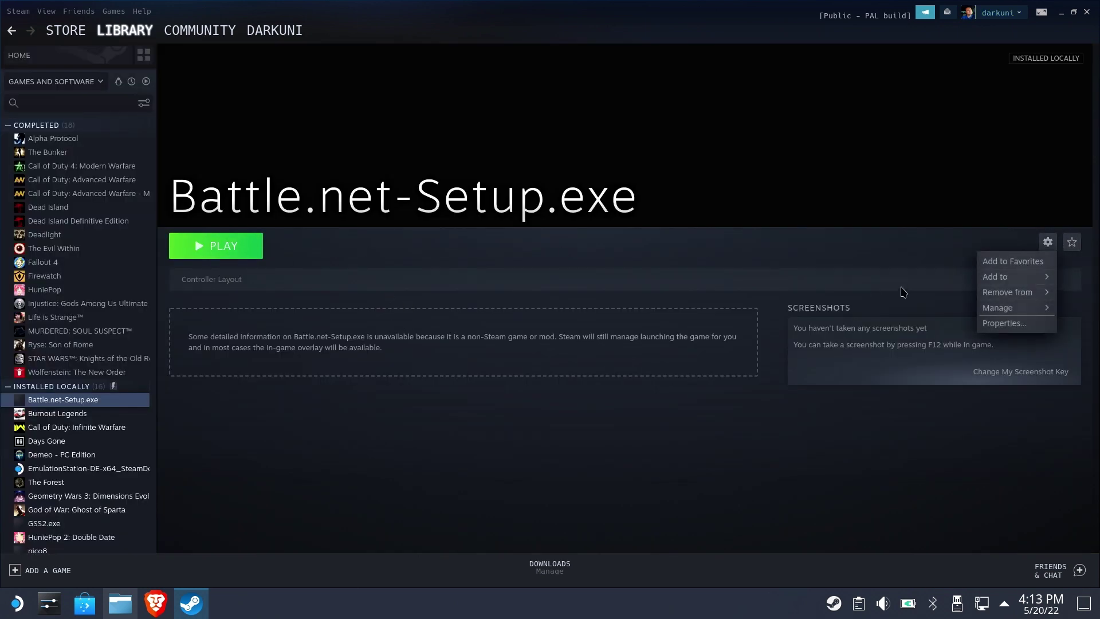
click(991, 323)
click(364, 205)
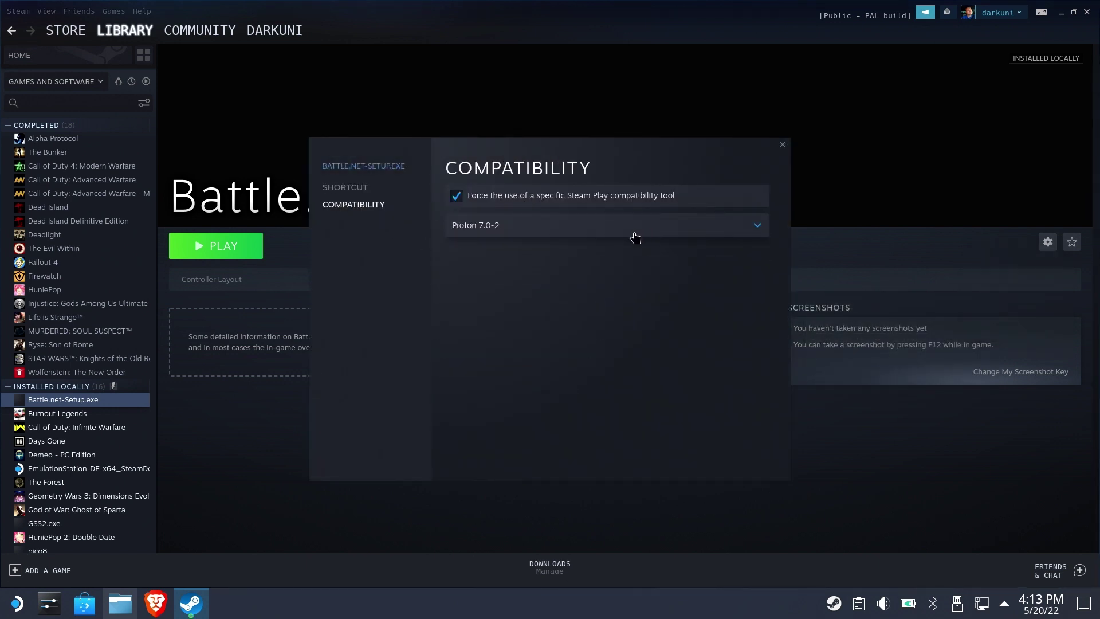
click(624, 230)
click(502, 263)
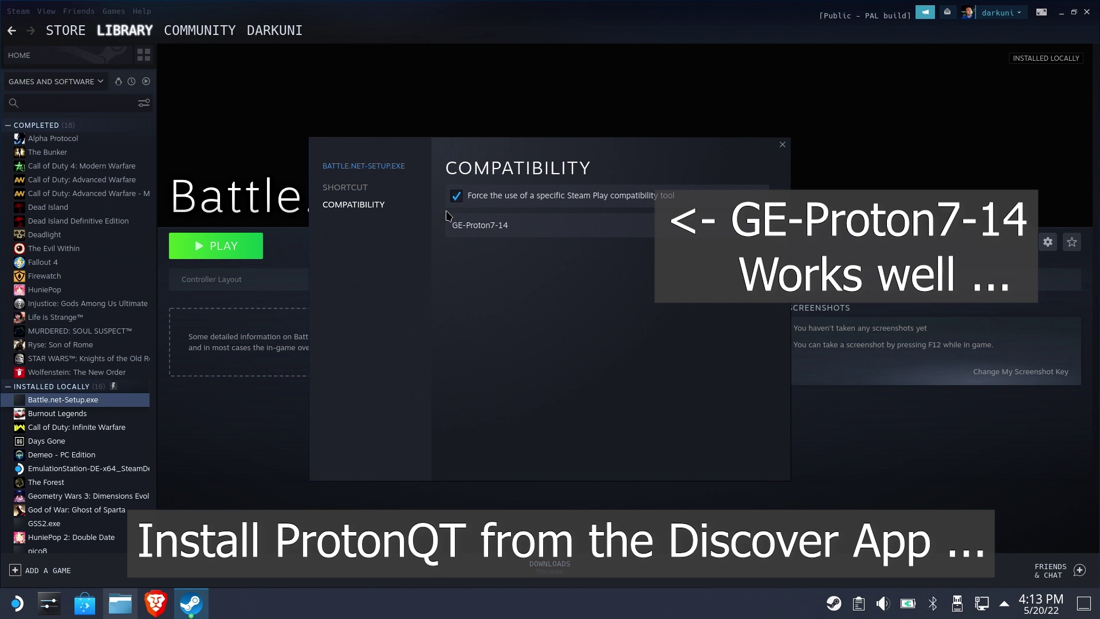
click(783, 146)
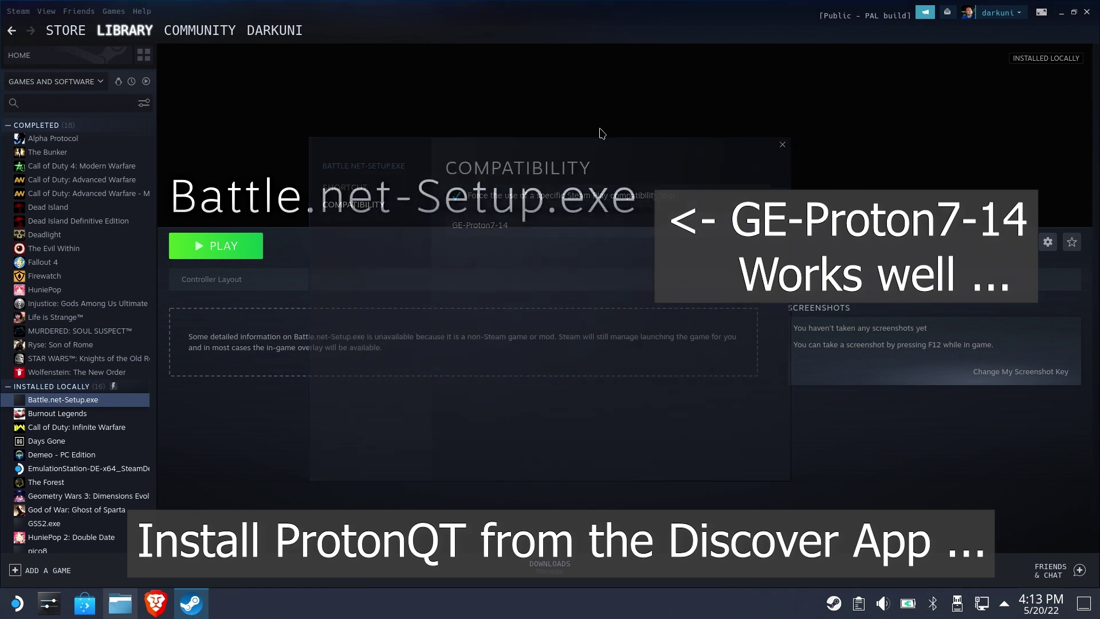
Rename the shortcut from Battle.net-Setup.exe to 'Battle.net'
click(1048, 242)
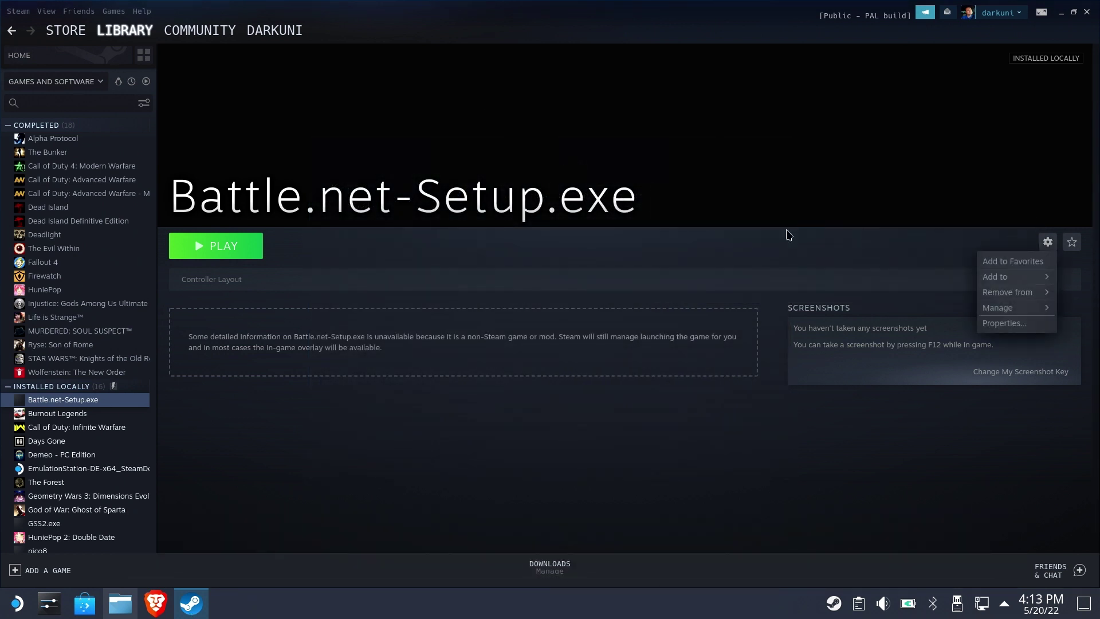
click(1004, 323)
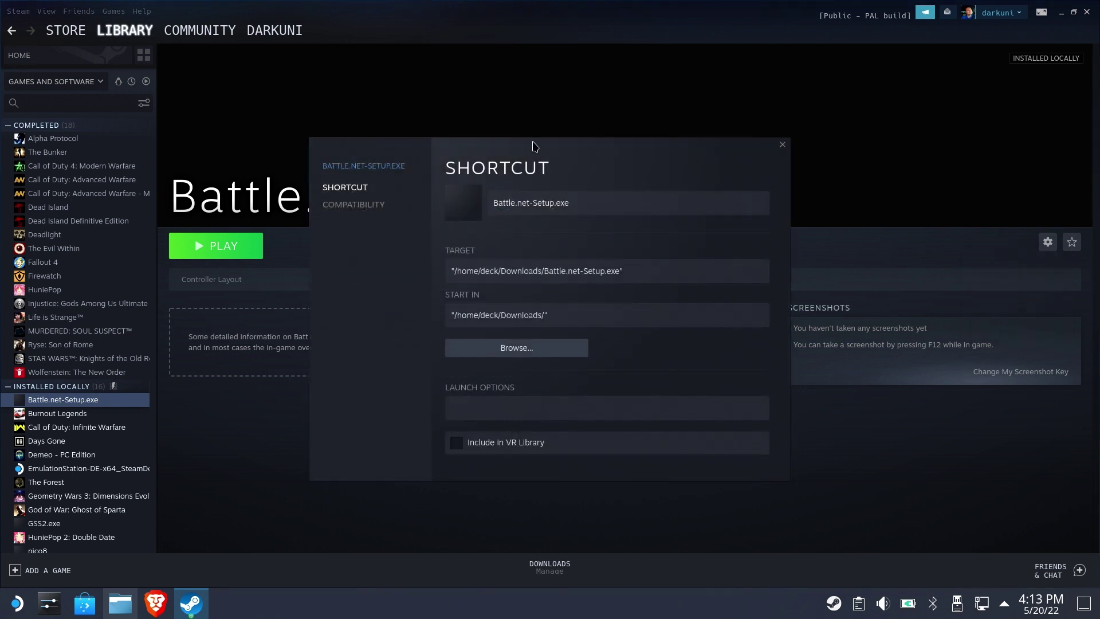
click(593, 199)
key(BackSpace)
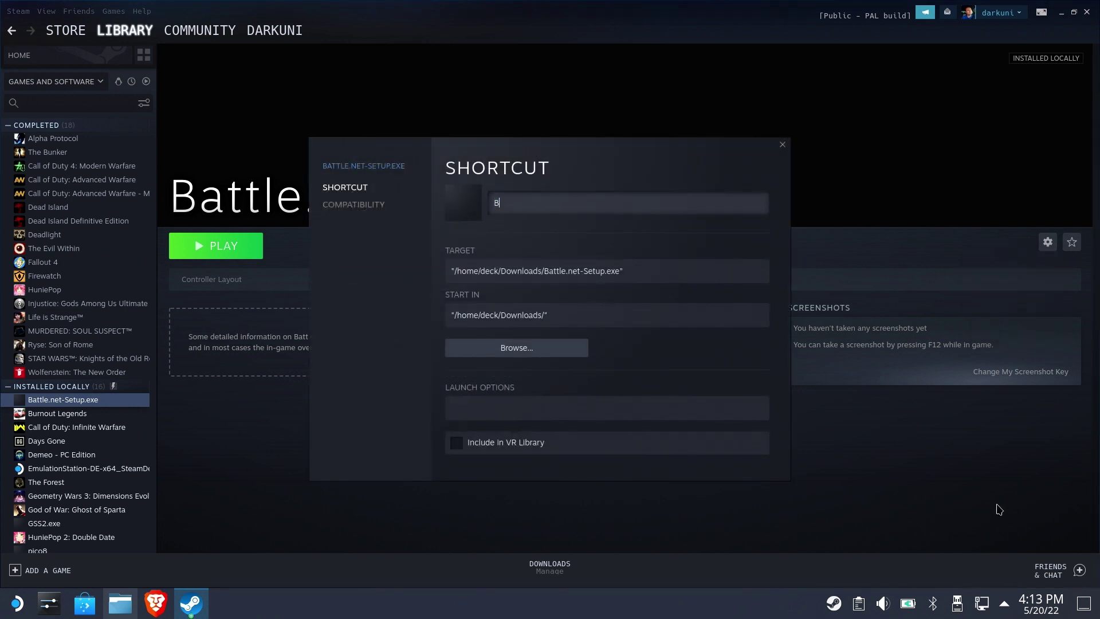
text(Battle.net)
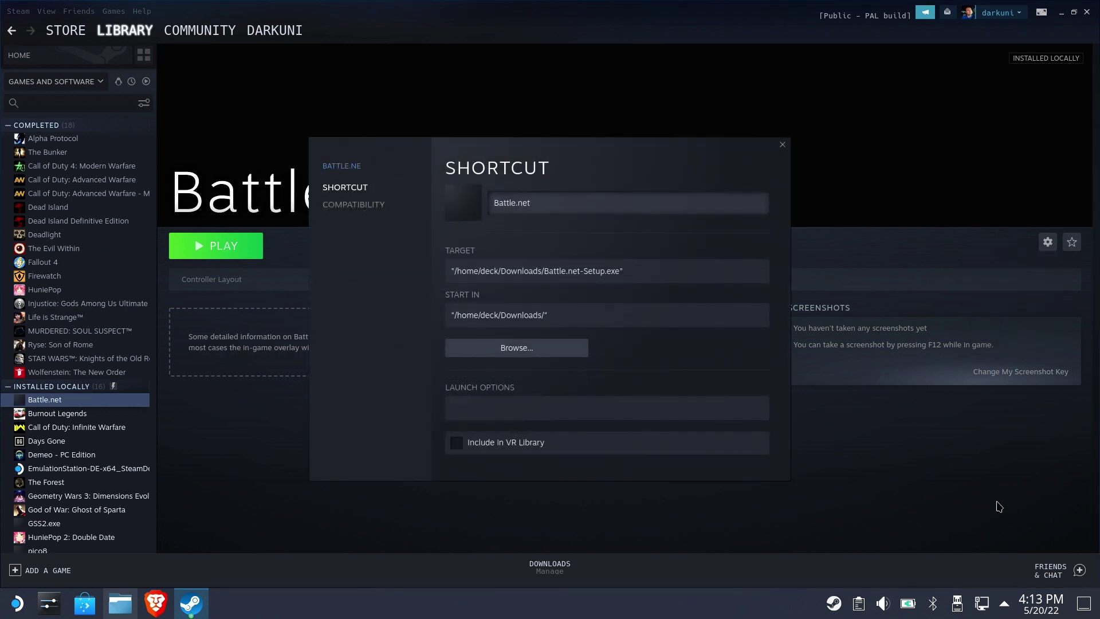
Start choosing a new target and open Steam's compatdata folder in Dolphin
click(531, 357)
click(121, 603)
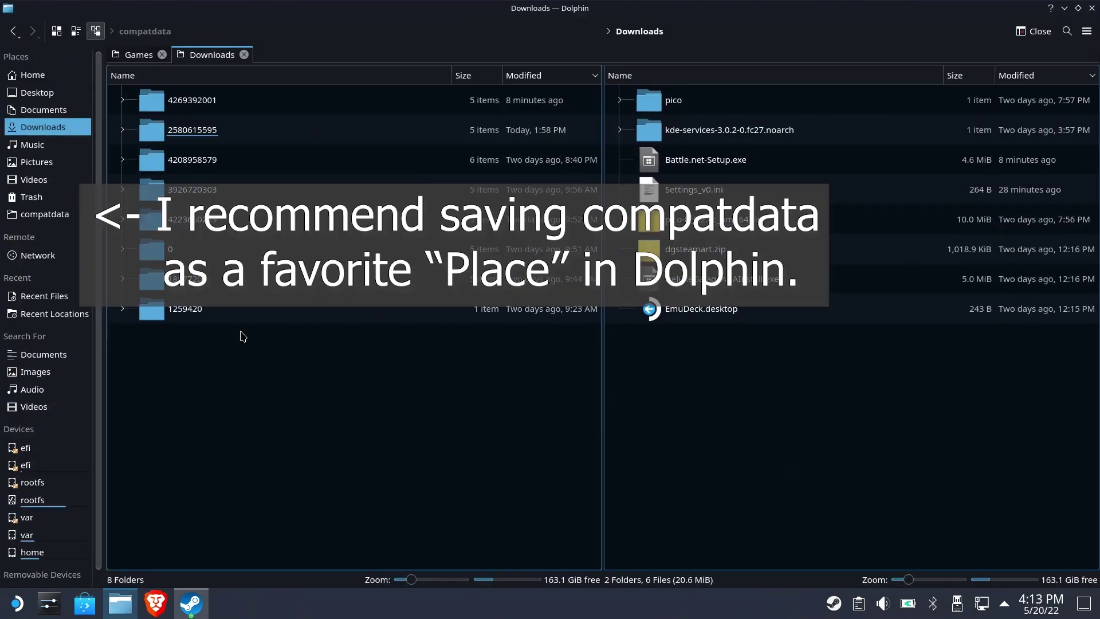
click(46, 214)
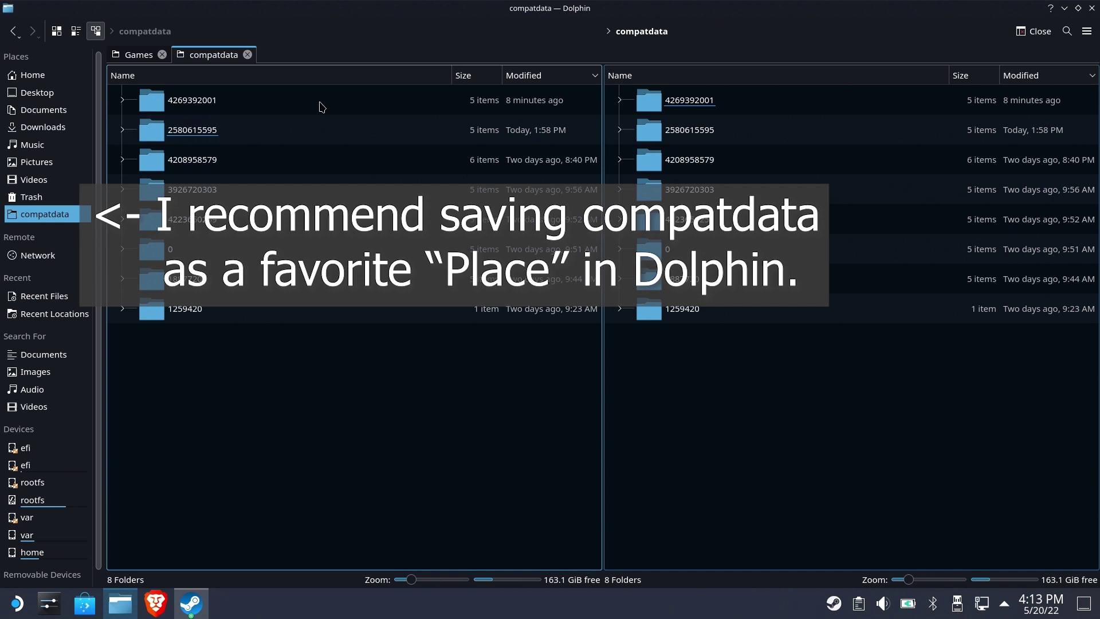
click(204, 31)
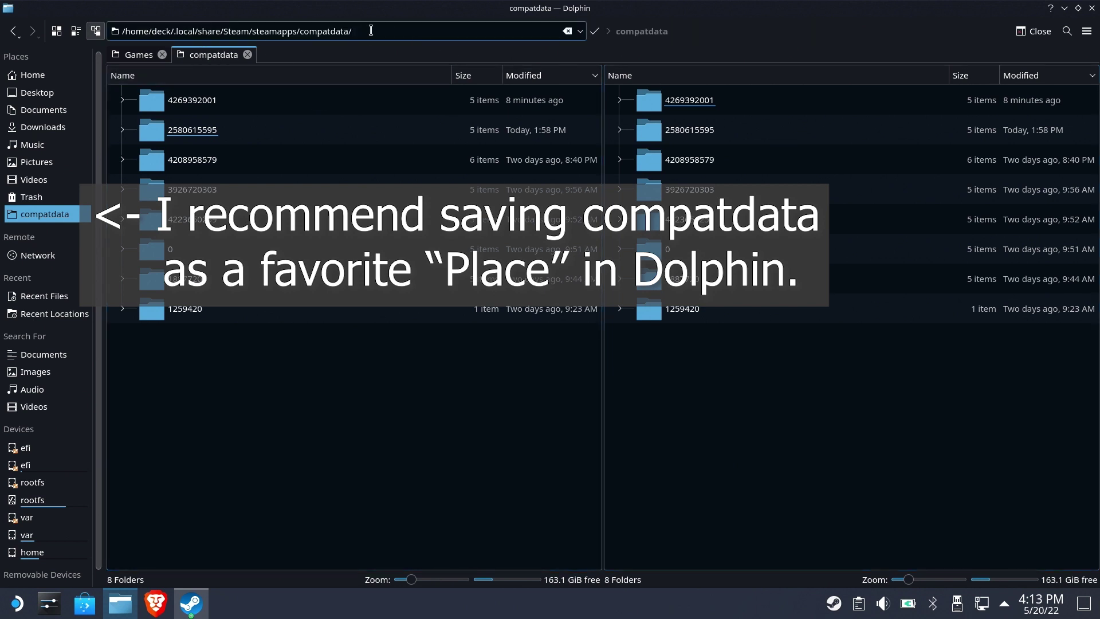
triple_click(346, 31)
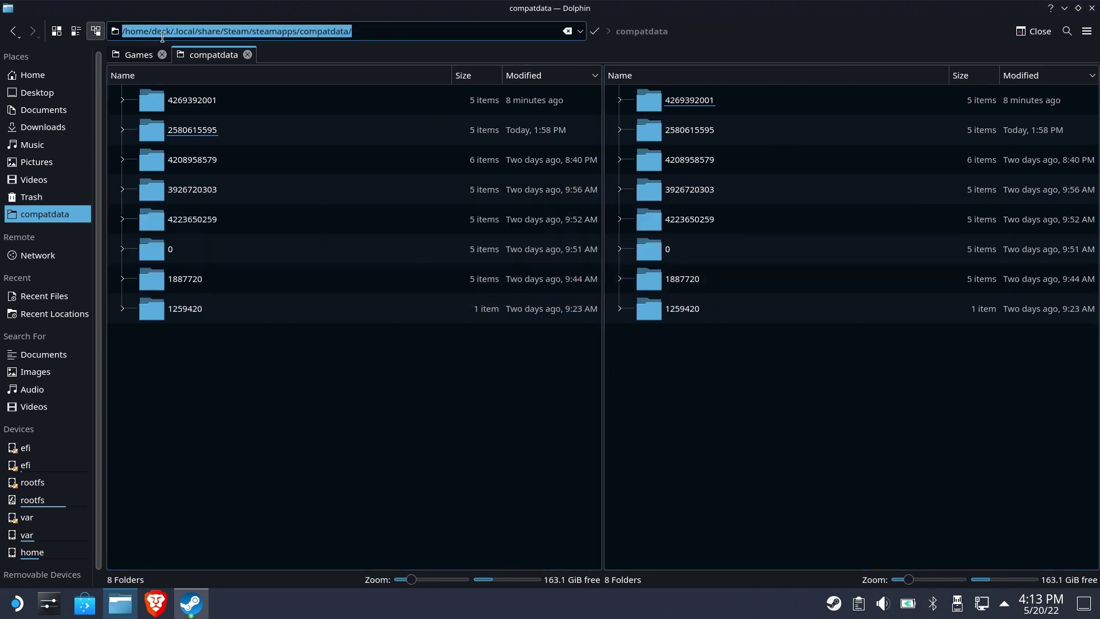
click(541, 75)
click(542, 75)
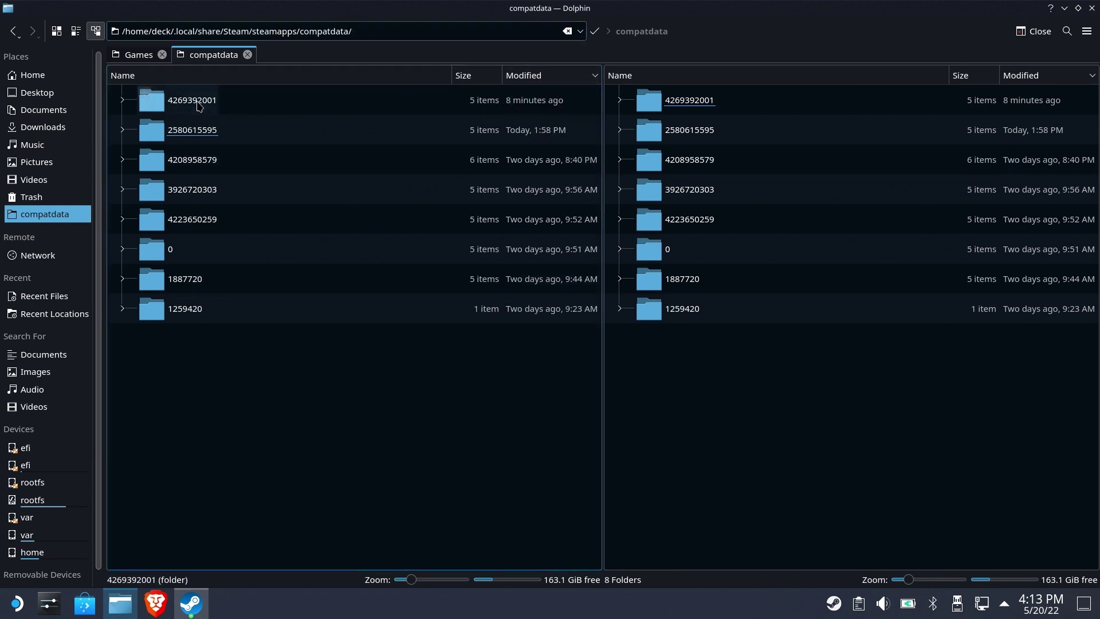
click(189, 100)
click(173, 101)
click(182, 130)
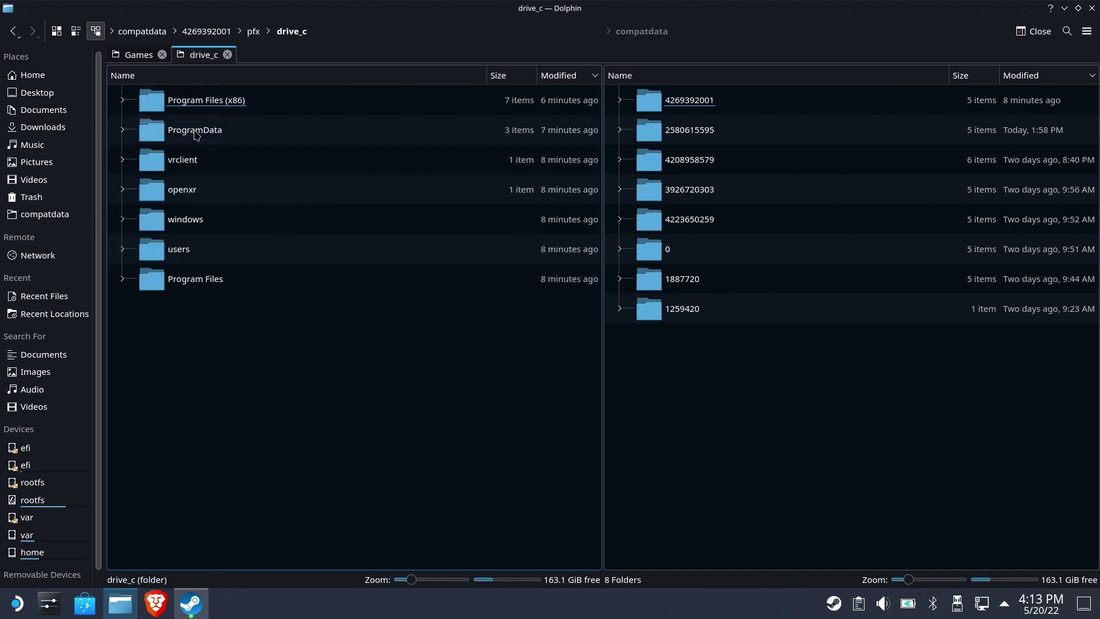
click(207, 102)
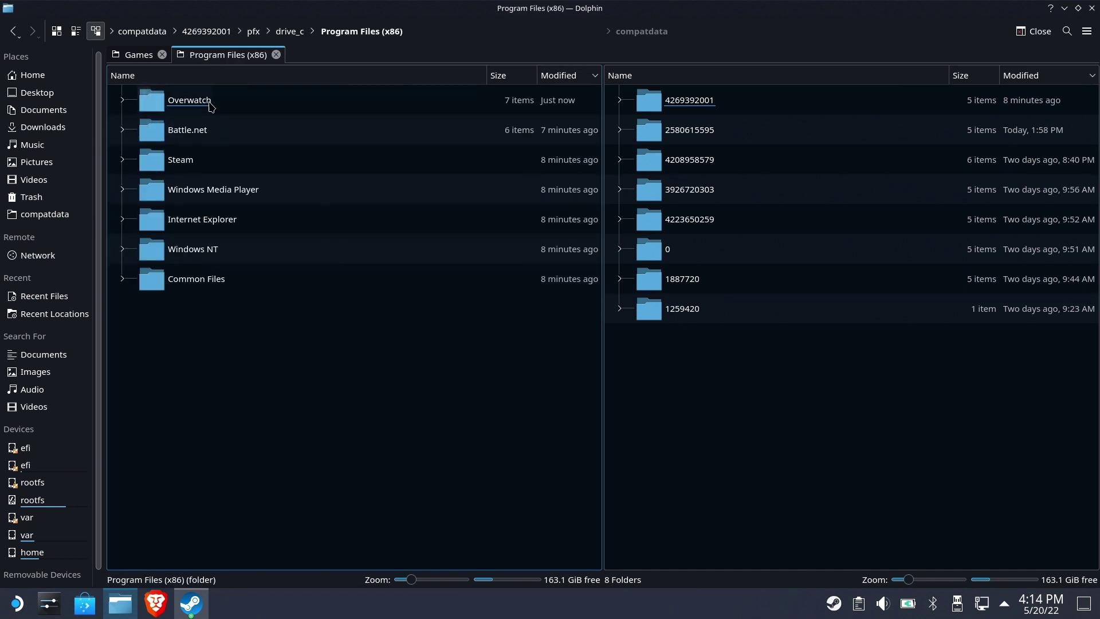
click(195, 101)
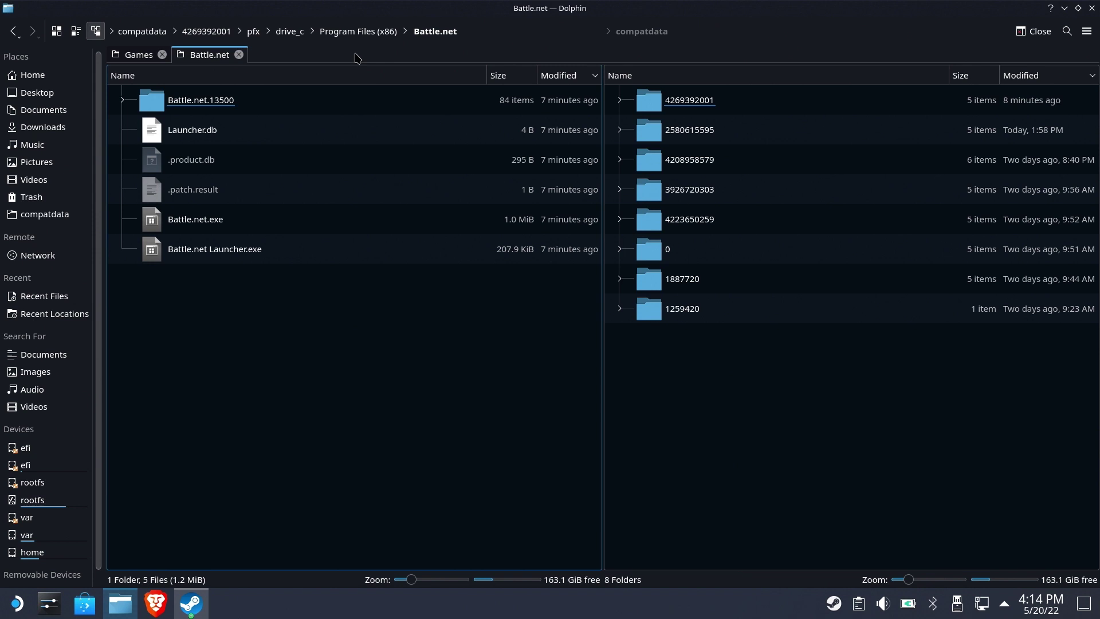
click(504, 29)
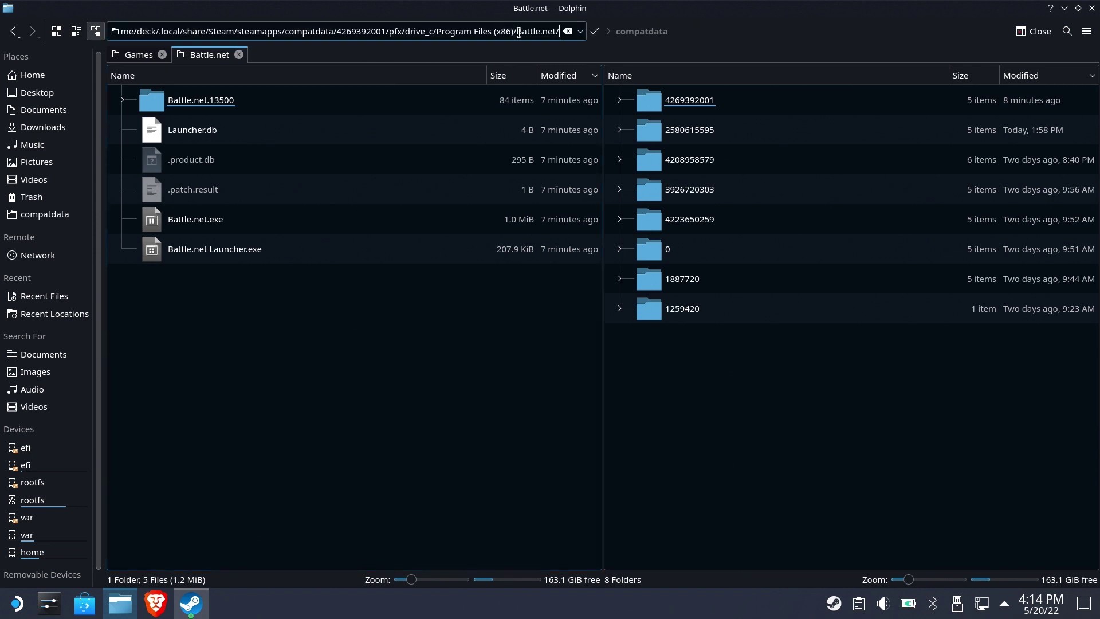
key(ctrl+a)
Paste the Battle.net folder path into Steam's picker and choose Battle.net.exe as the target
click(191, 603)
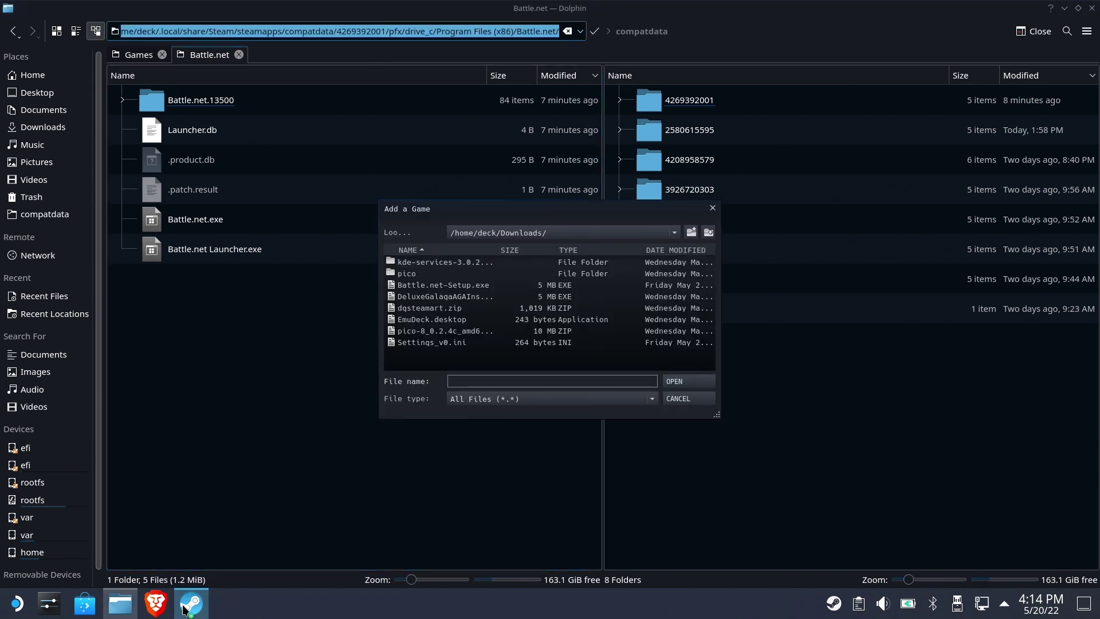
click(488, 382)
key(ctrl+v)
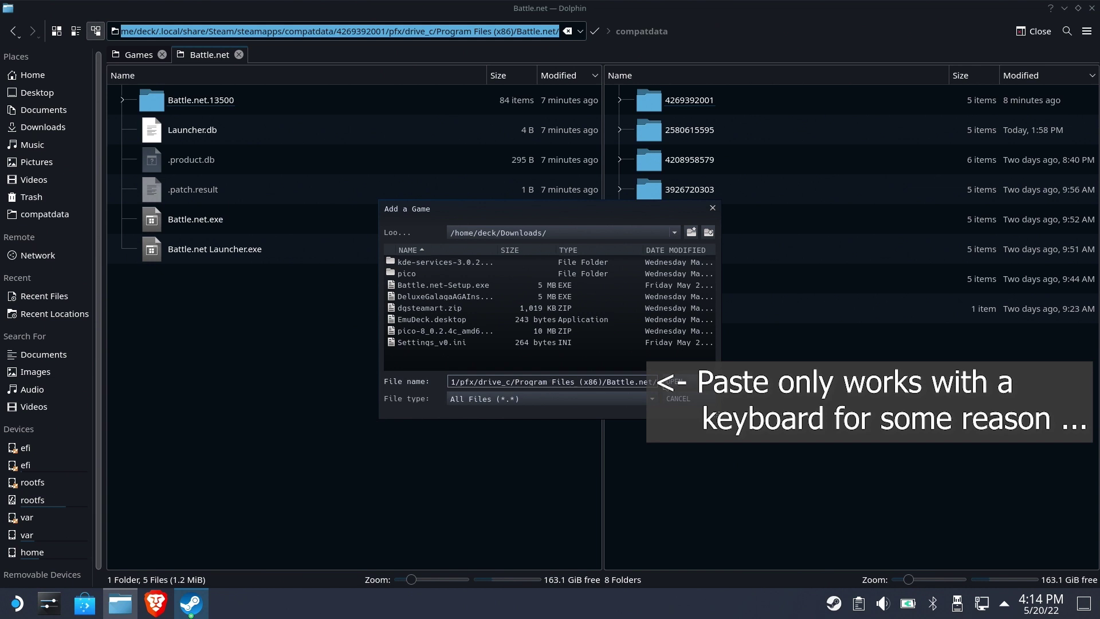
key(Return)
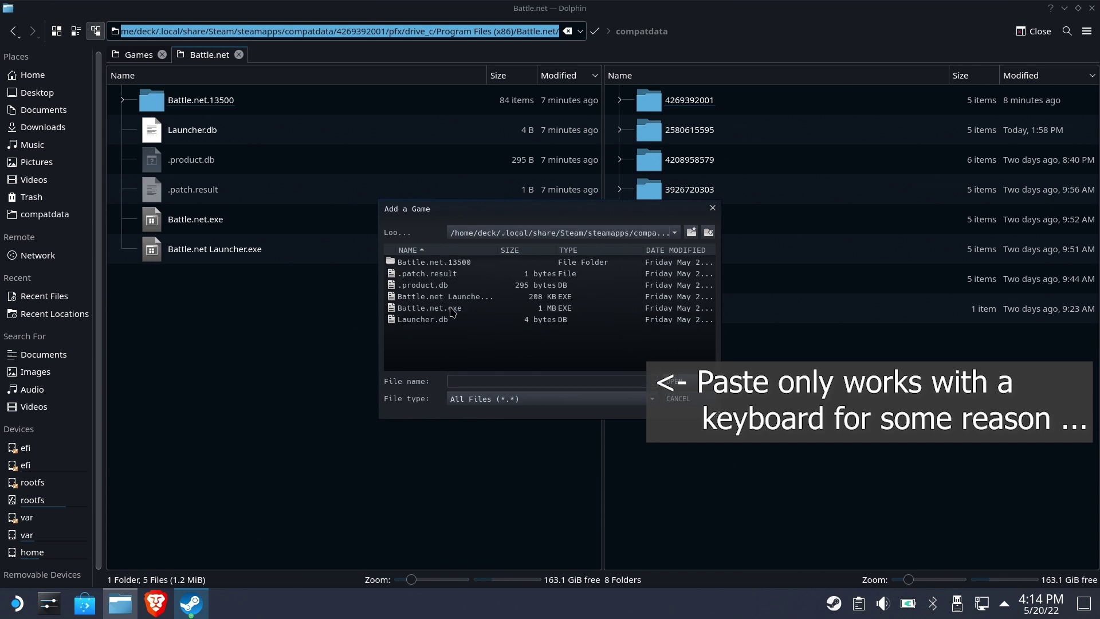
click(452, 309)
click(677, 381)
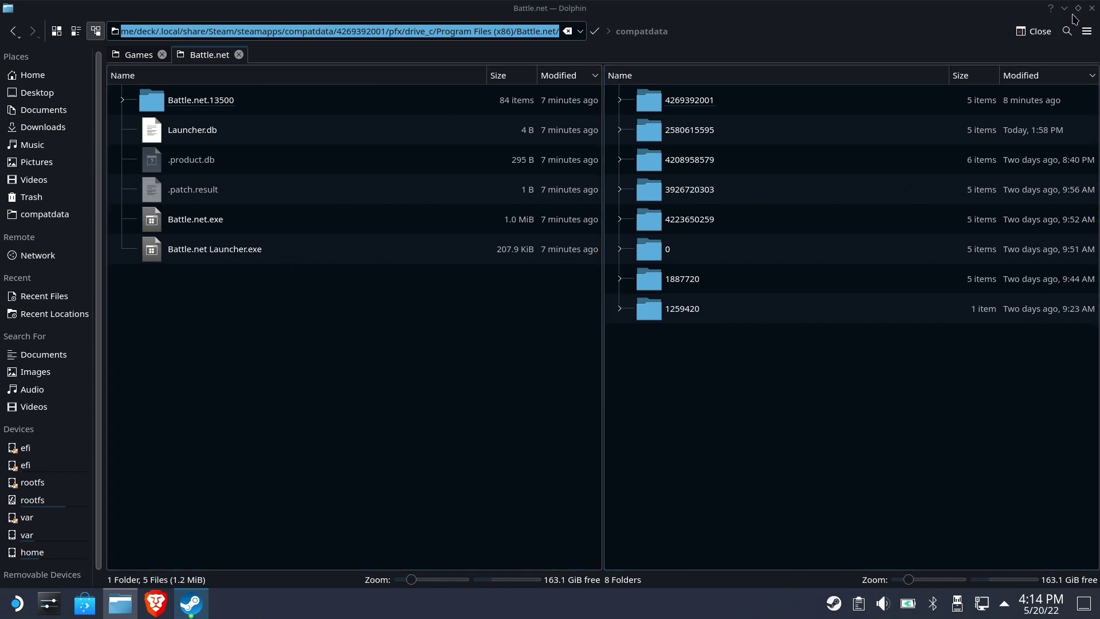
Close Dolphin and the shortcut properties, launch Battle.net, then close the Steam library
click(1091, 8)
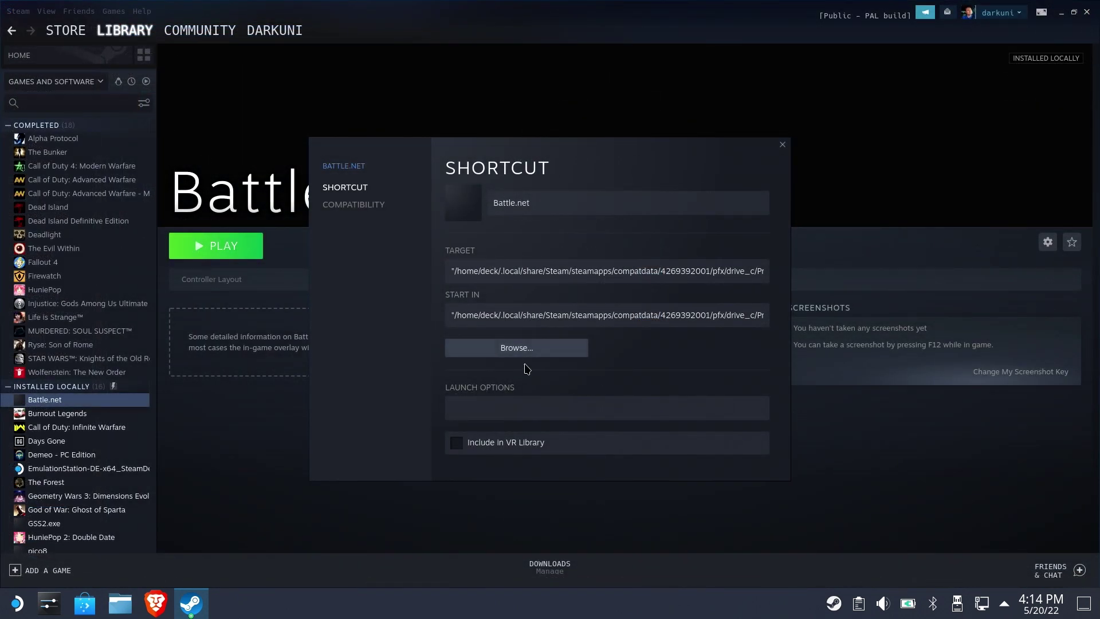
click(783, 146)
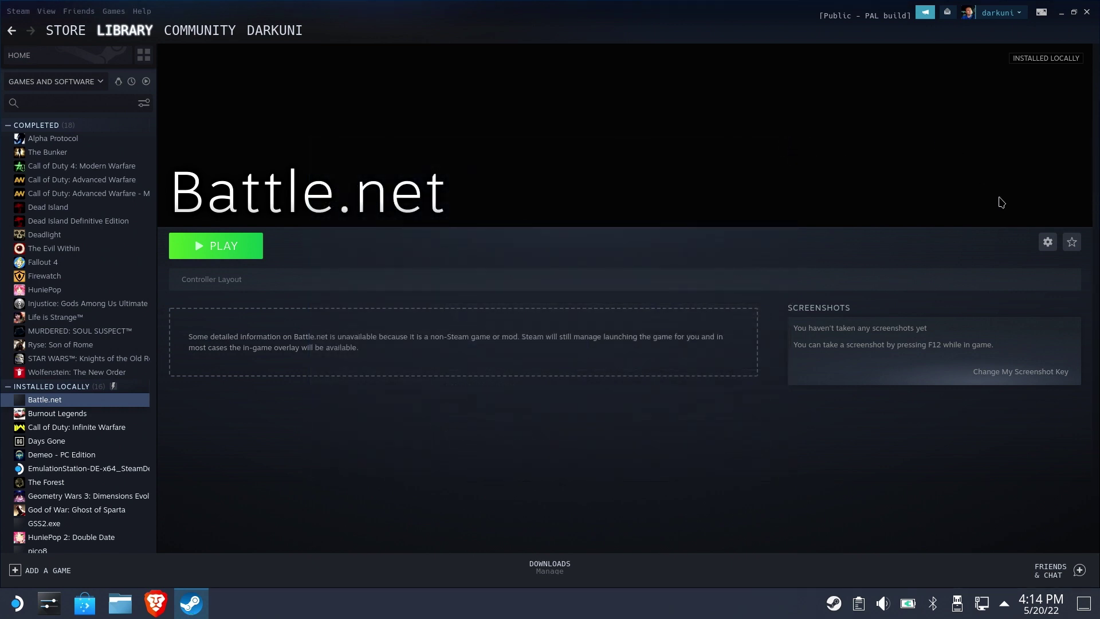
click(240, 255)
click(1086, 13)
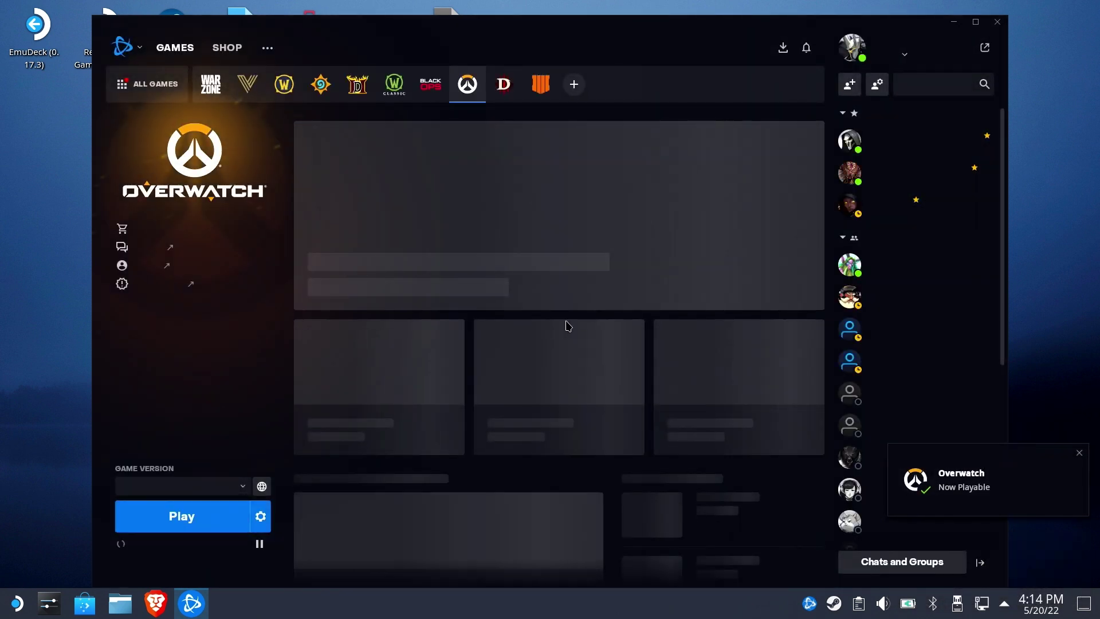
Play Overwatch from its Battle.net game page
click(199, 533)
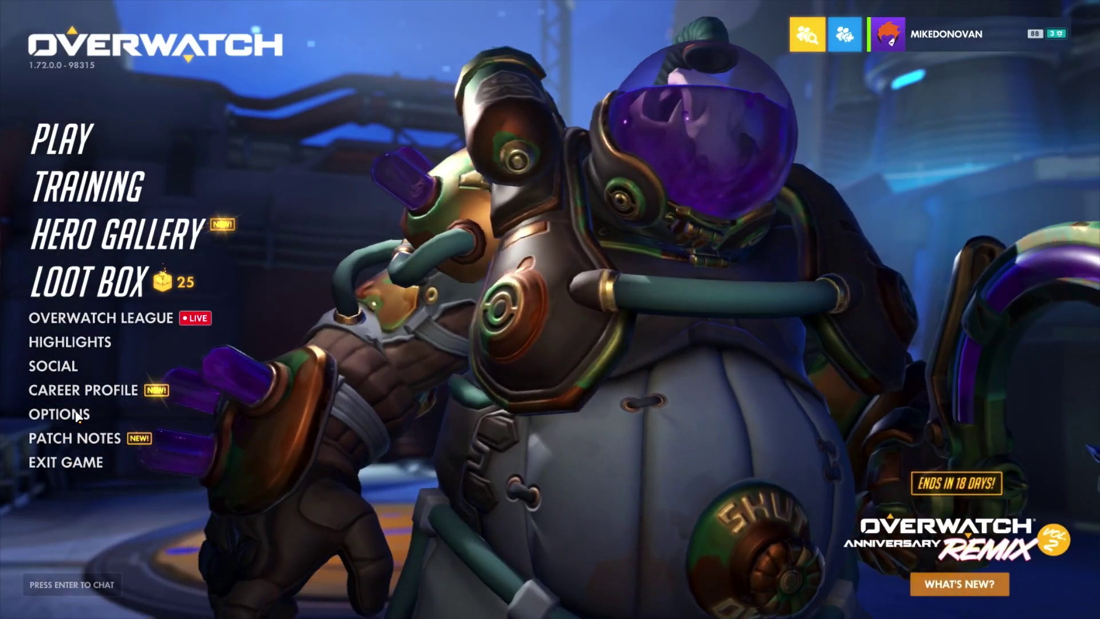
In Video options, set Display Mode to Borderless Windowed and Resolution to 1280 X 800 (60)
key(Down)
key(Down)
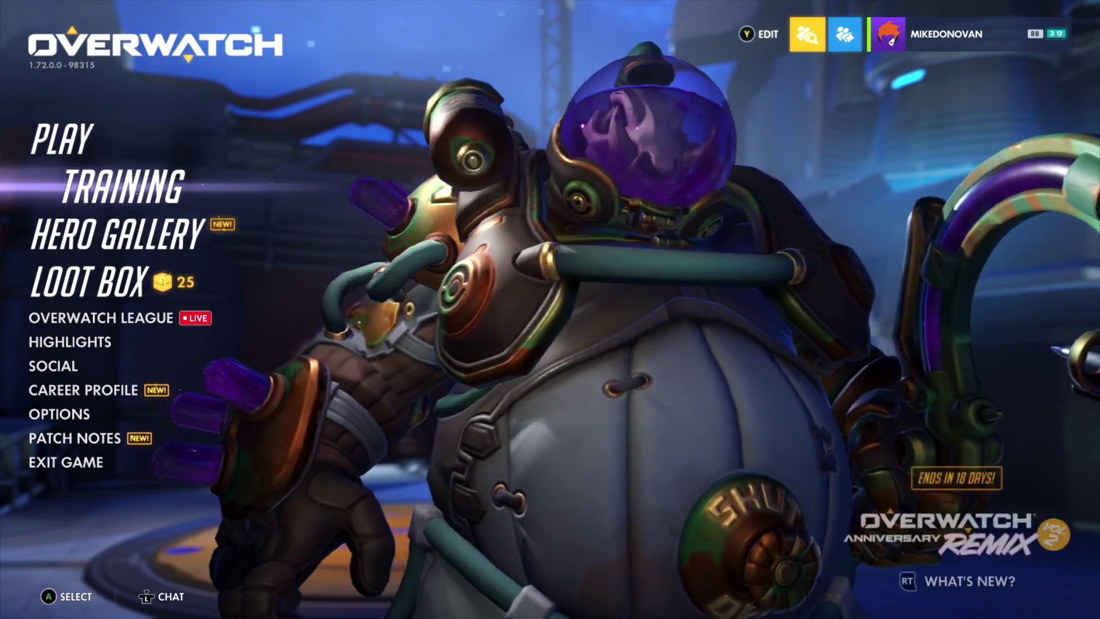
key(Down)
key(Down)
key(Down)
key(Down)
key(Down)
key(Down)
key(Down)
key(Return)
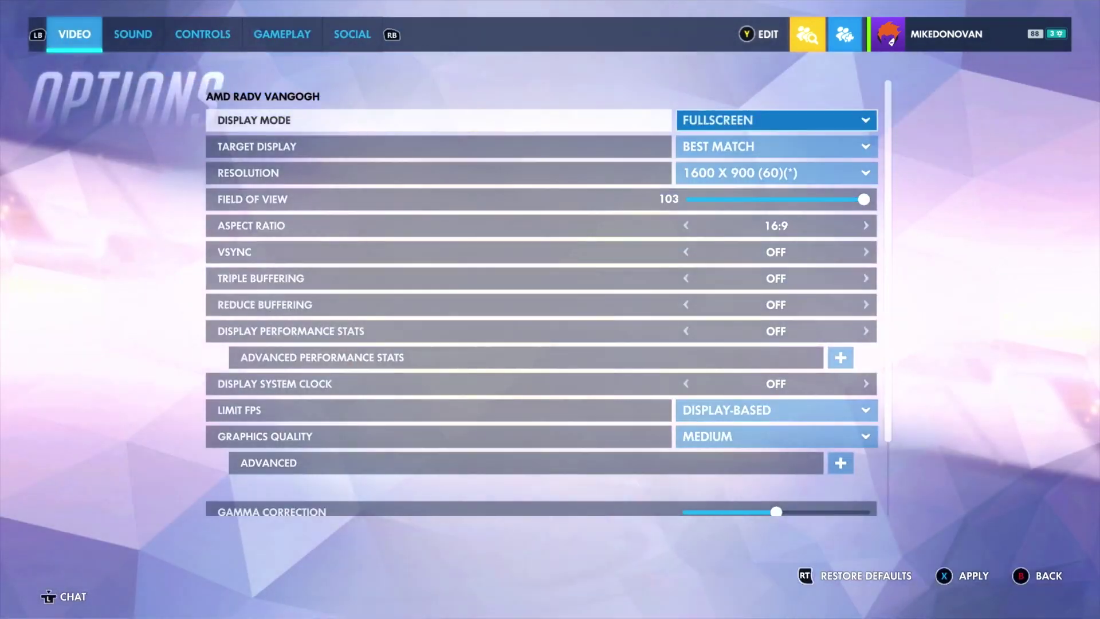
key(Down)
key(Down)
key(Down)
key(Down)
key(Down)
key(Down)
key(Down)
key(Down)
key(Down)
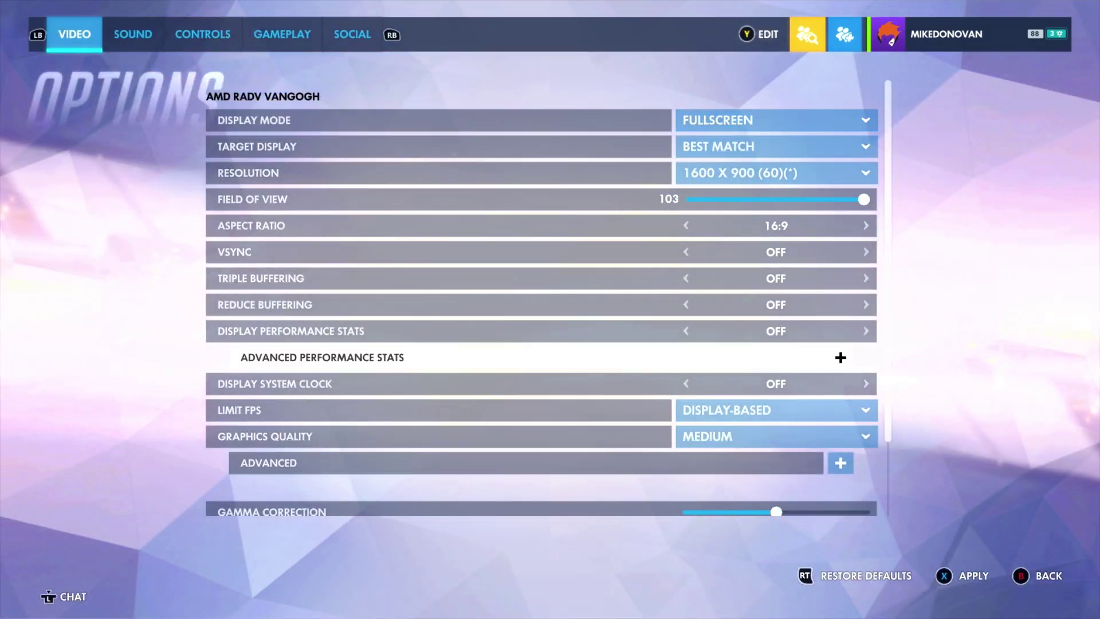
key(Up)
key(Up)
key(Up)
key(Up)
key(Up)
key(Up)
key(Up)
key(Up)
key(Up)
key(Return)
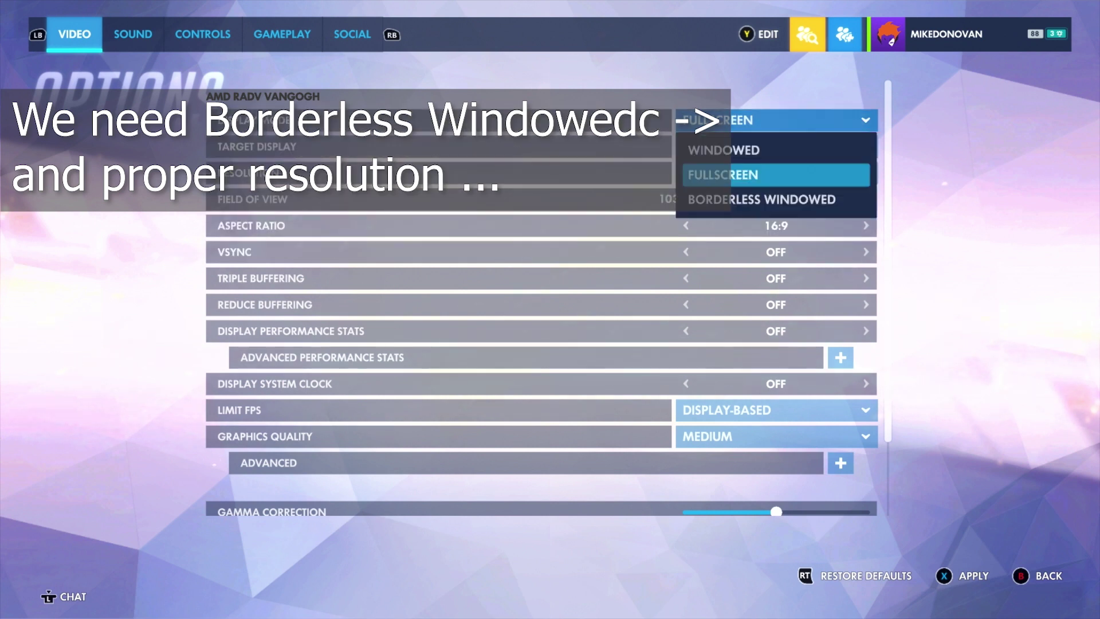
key(Down)
key(Return)
key(Down)
key(Down)
key(Return)
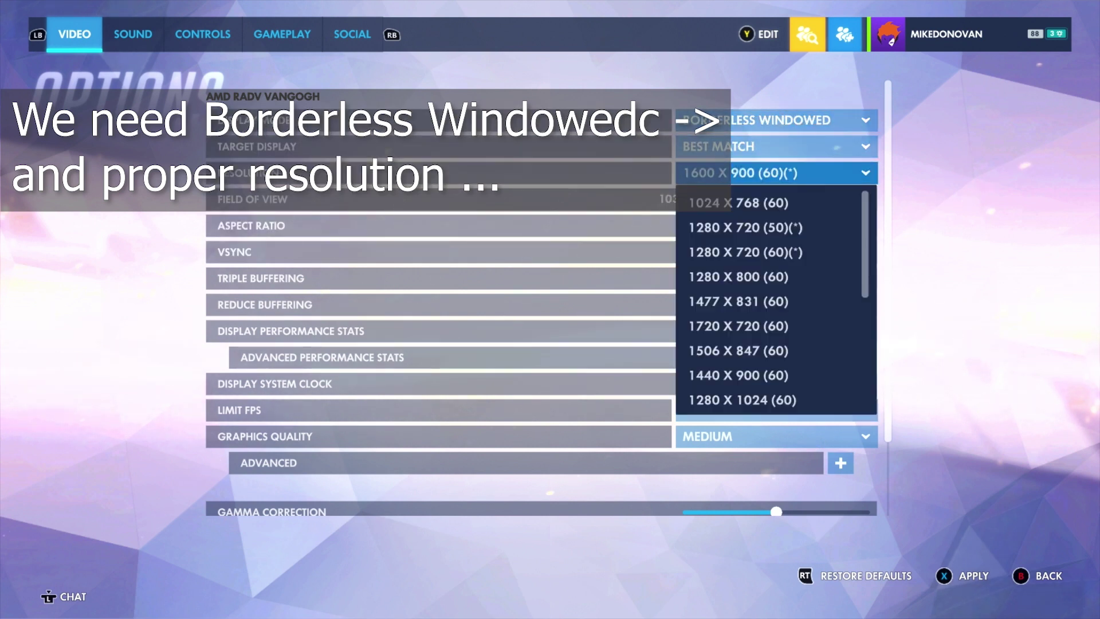
key(Up)
key(Up)
key(Up)
key(Up)
key(Up)
key(Up)
key(Up)
key(Return)
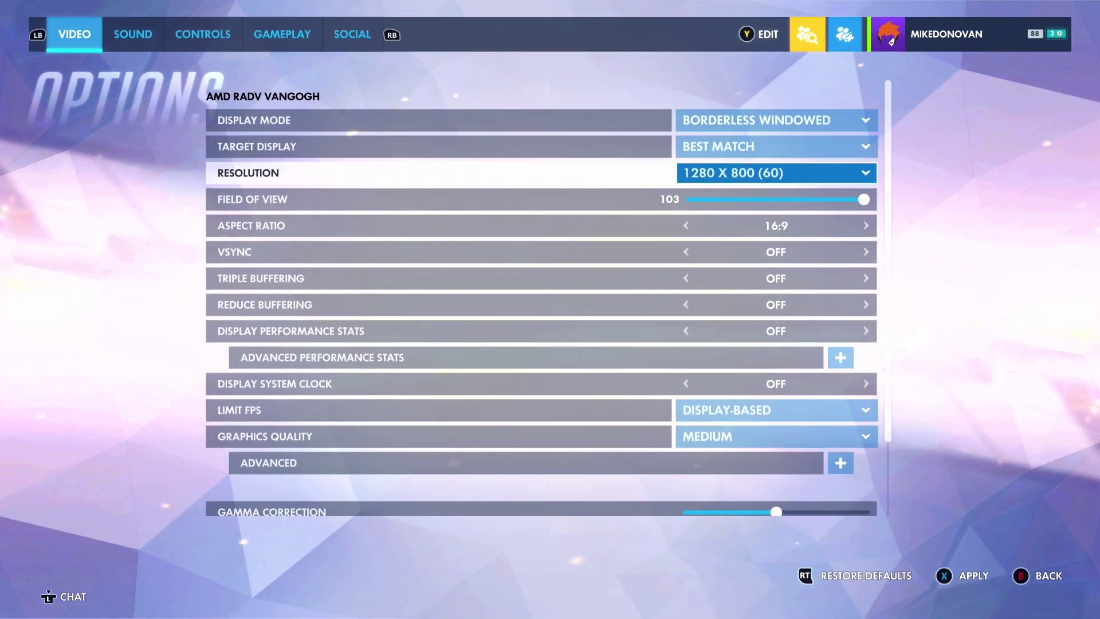
Exit Overwatch from the main menu and confirm quitting
key(Escape)
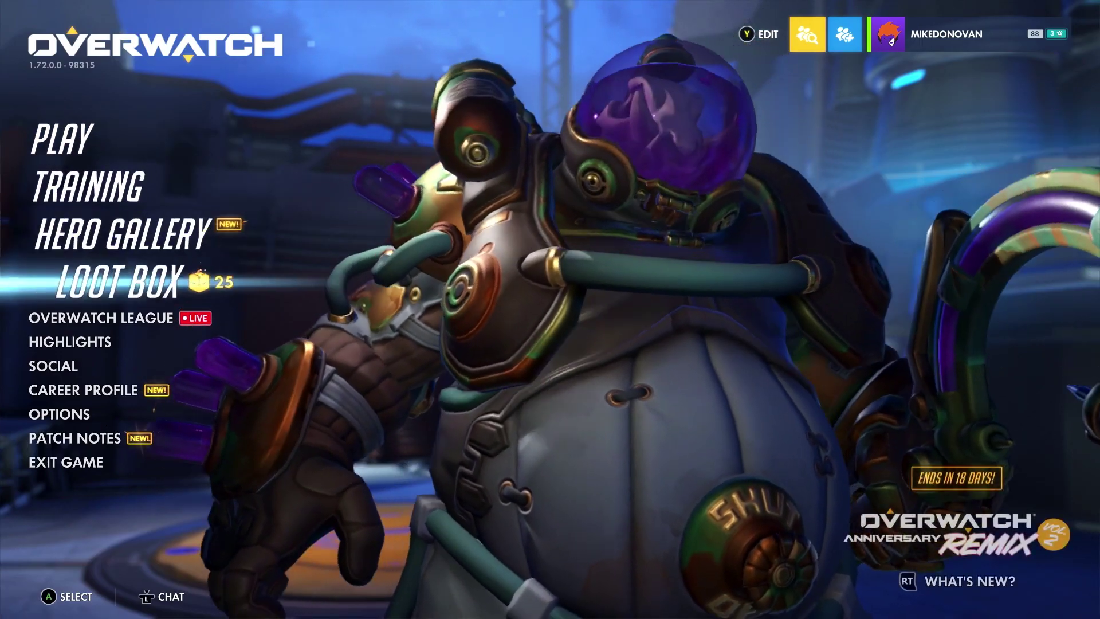
key(Down)
key(Down)
key(Down)
key(Down)
key(Down)
key(Down)
key(Down)
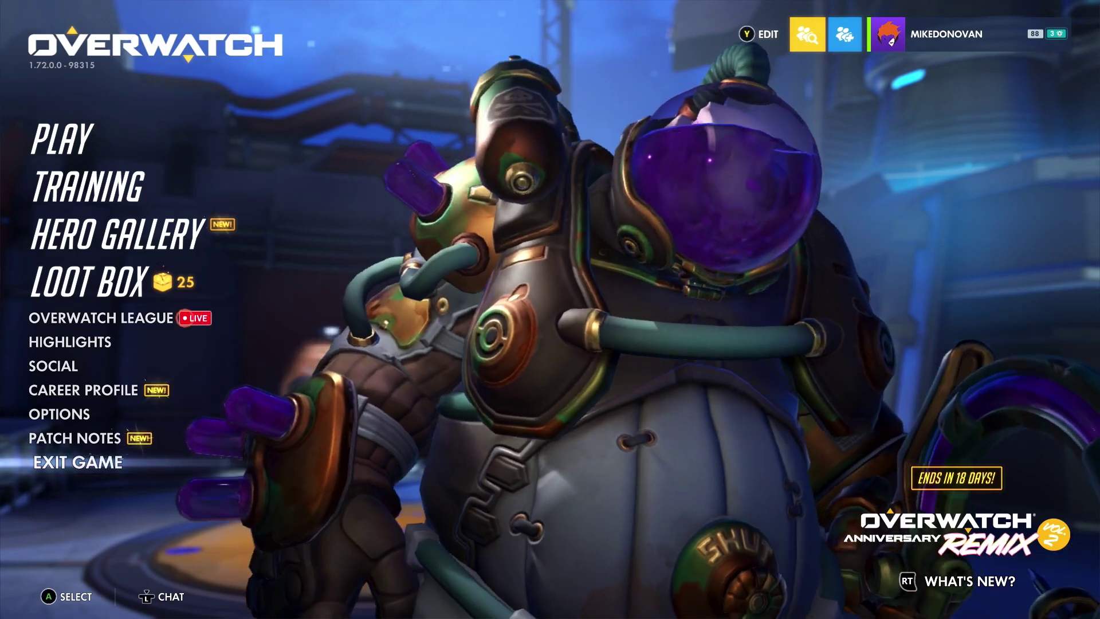
key(Return)
key(Return)
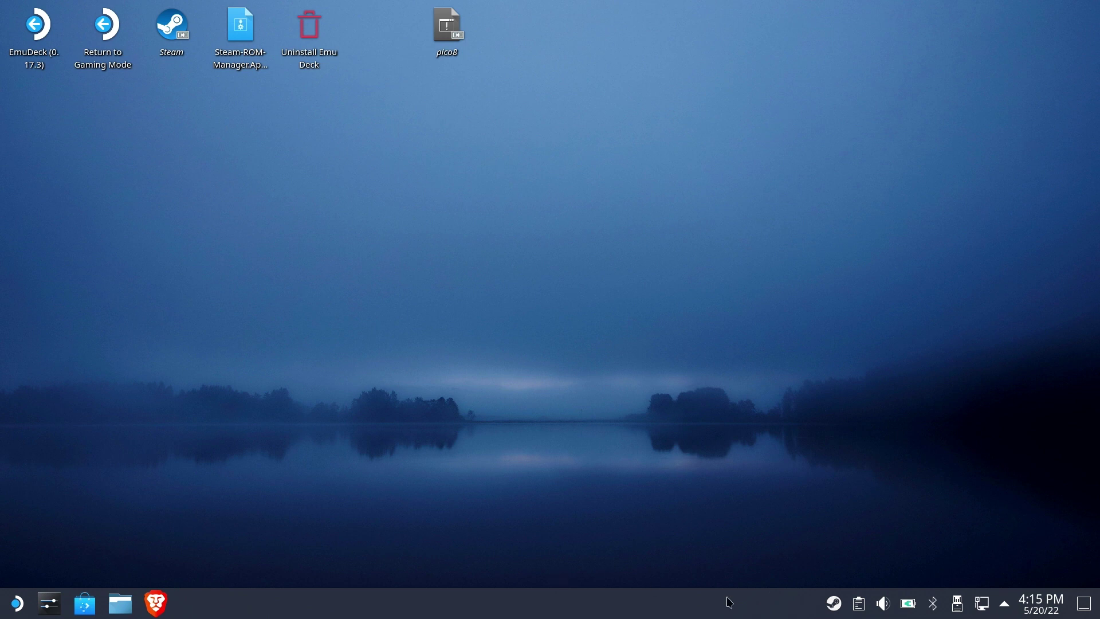
Open Steam's Library from the tray icon and show the Battle.net page under Installed Locally
right_click(834, 603)
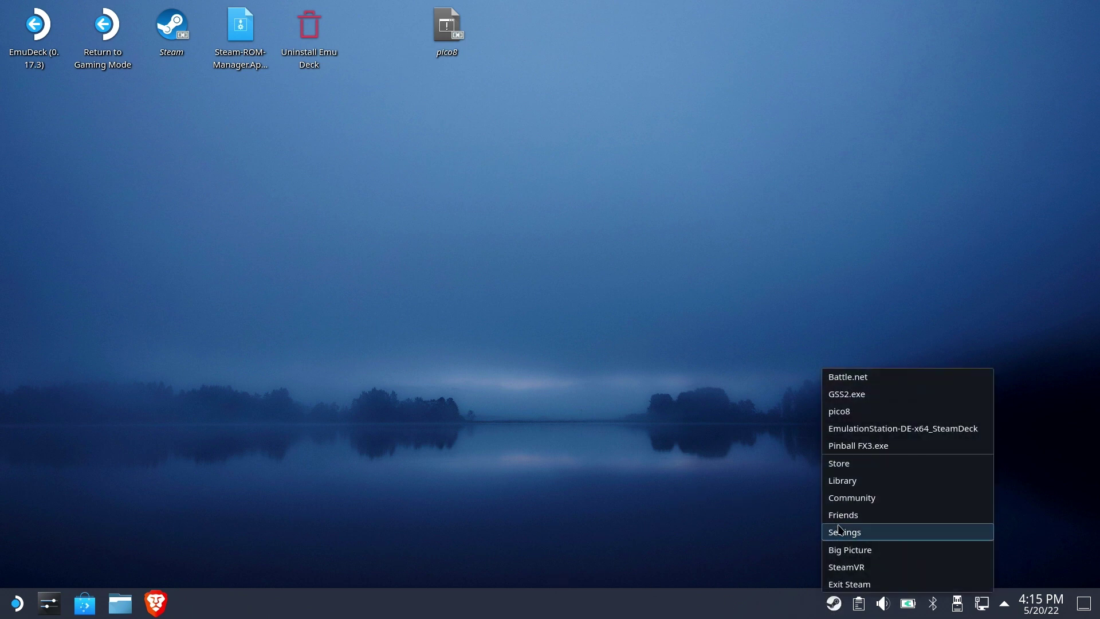
click(842, 480)
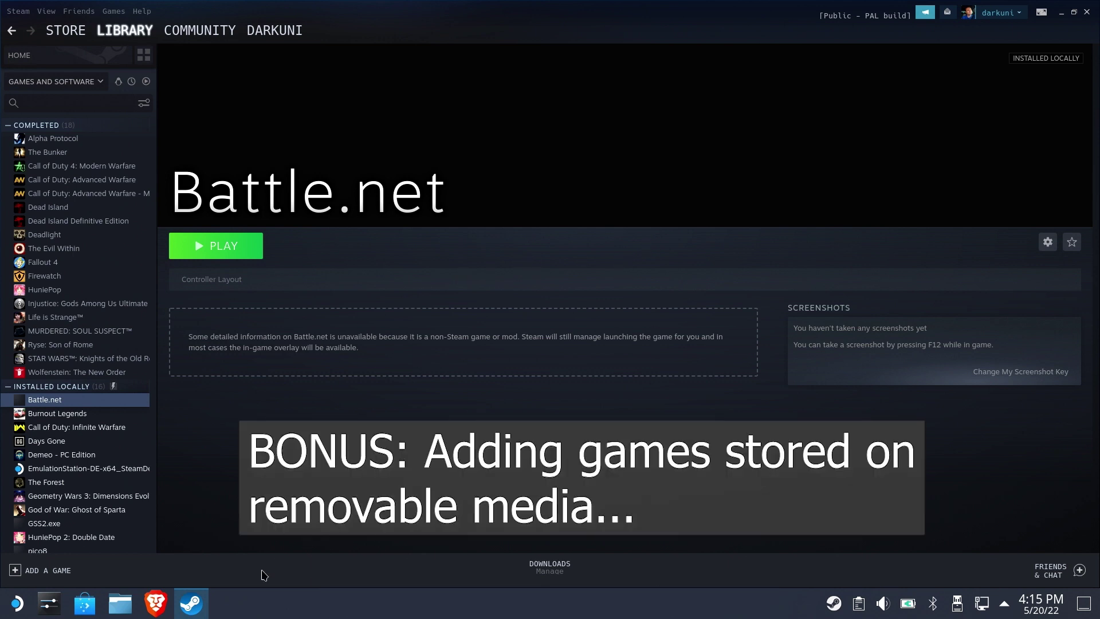
click(156, 603)
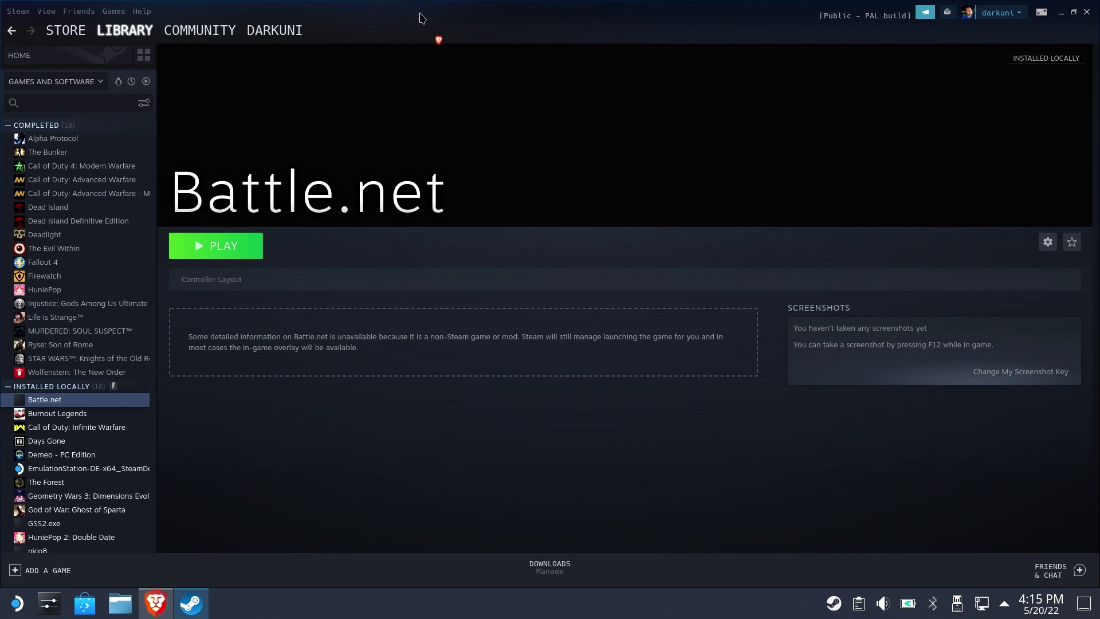
Paste STEAM_COMPAT_MOUNTS=/run/media/mmcblk0p1/ %command% into Battle.net's Launch Options, then launch it
click(1048, 242)
click(997, 323)
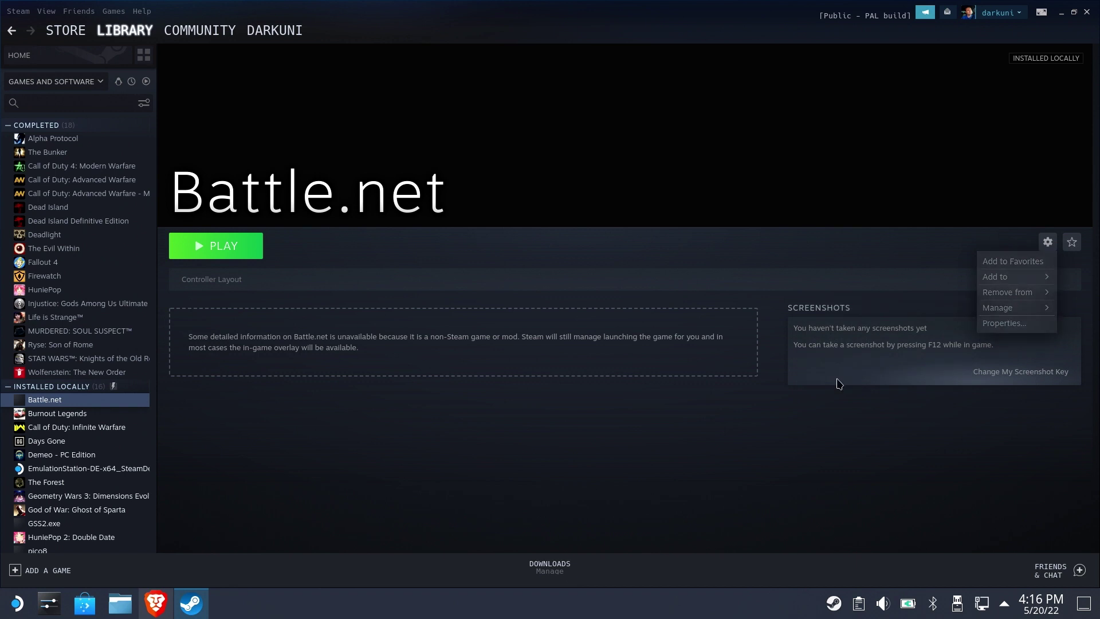
click(542, 412)
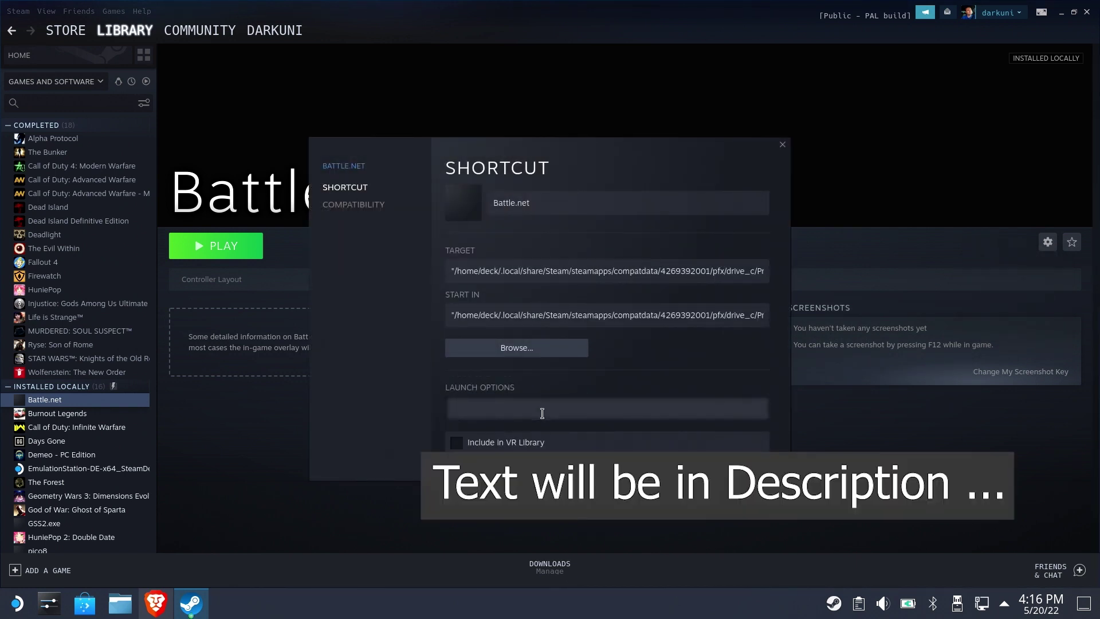
text(STEAM_COMPAT_MOUNTS=/run/media/mmcblk0p1/ %command%)
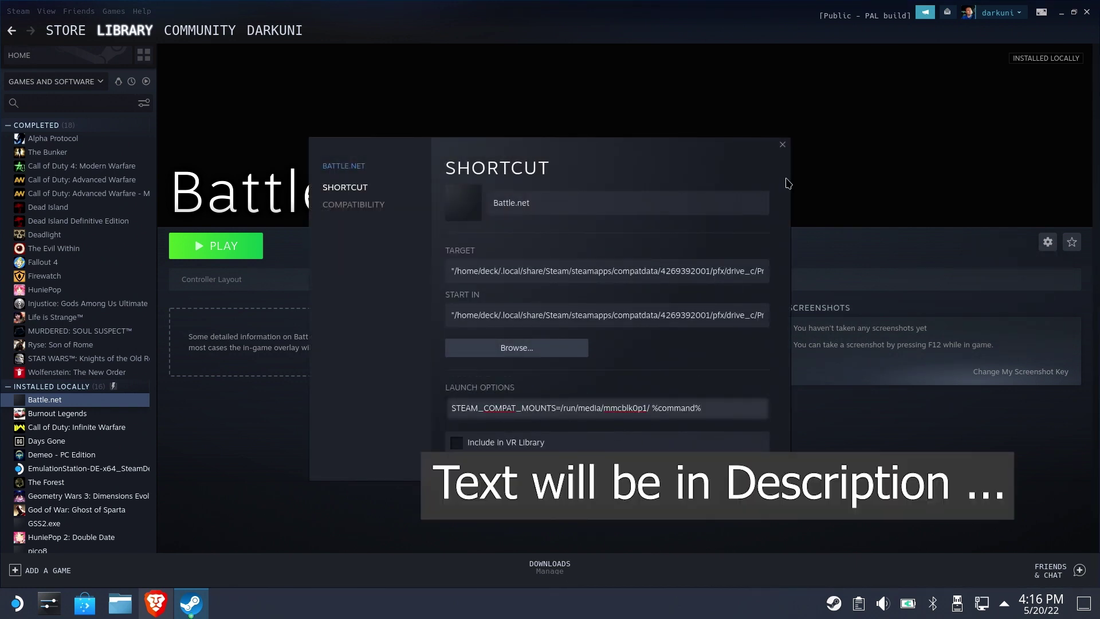
click(782, 144)
click(211, 244)
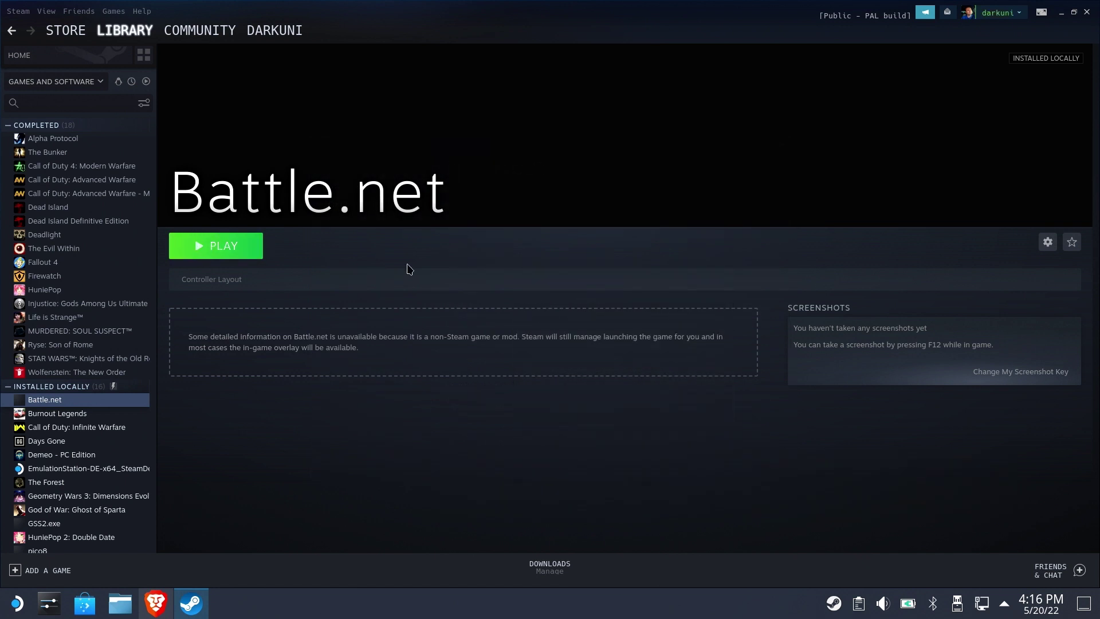
Close Steam and run Scan for Games in Battle.net's Downloads settings, finding Overwatch
click(1087, 12)
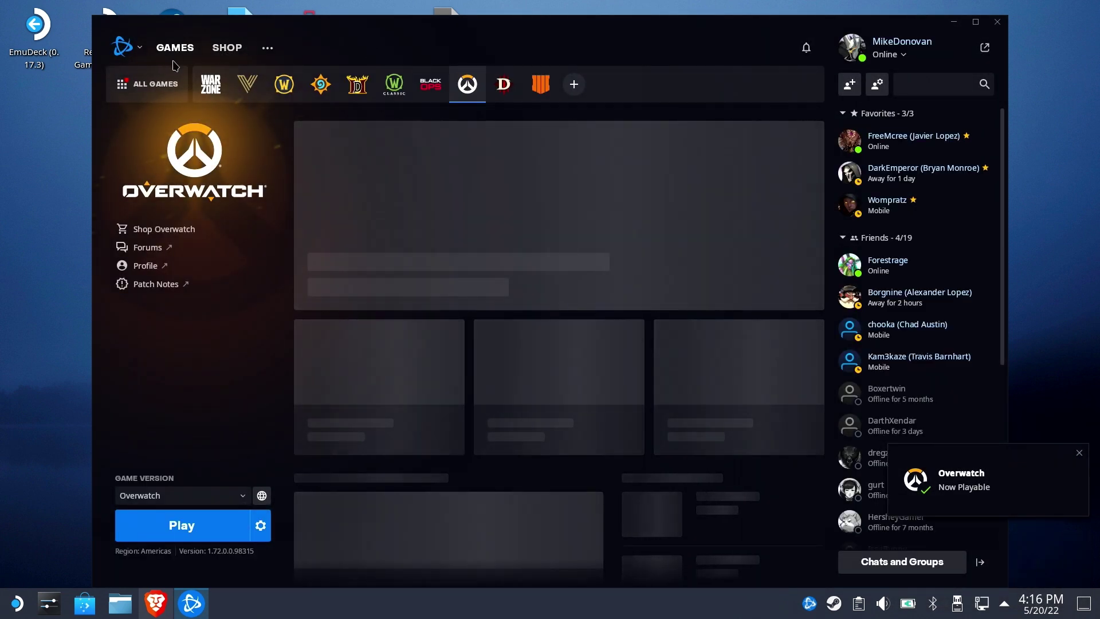
click(122, 45)
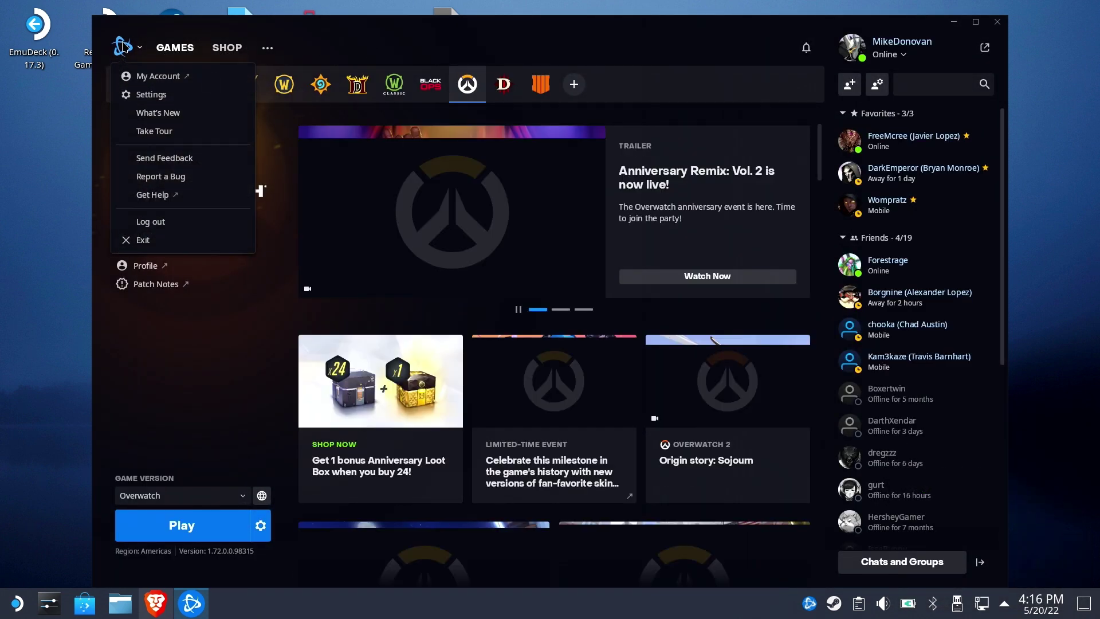
click(162, 94)
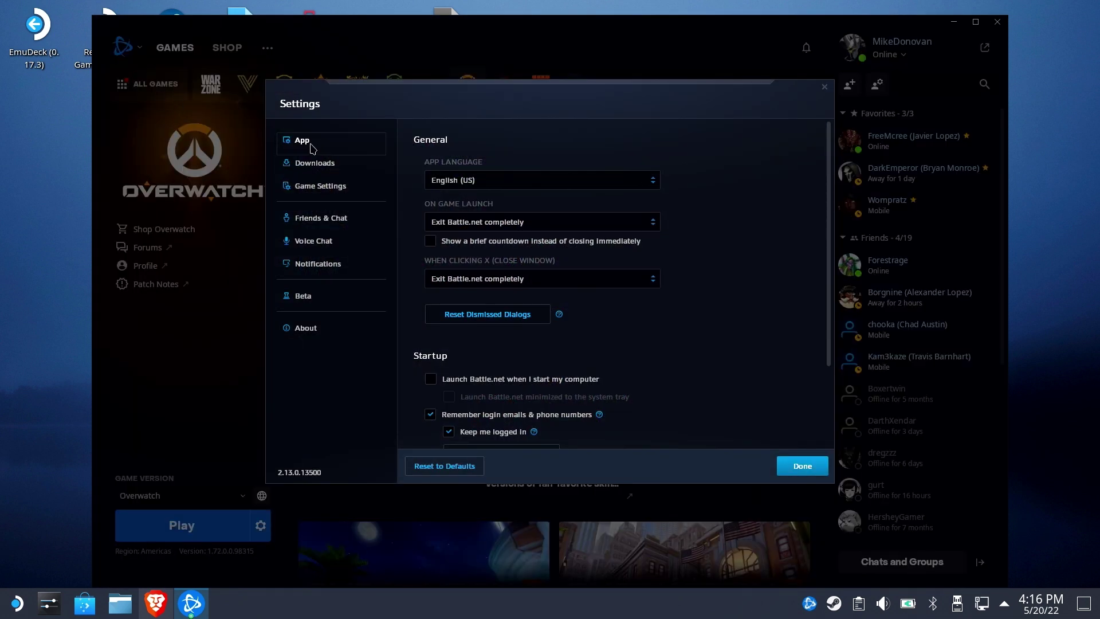
click(315, 165)
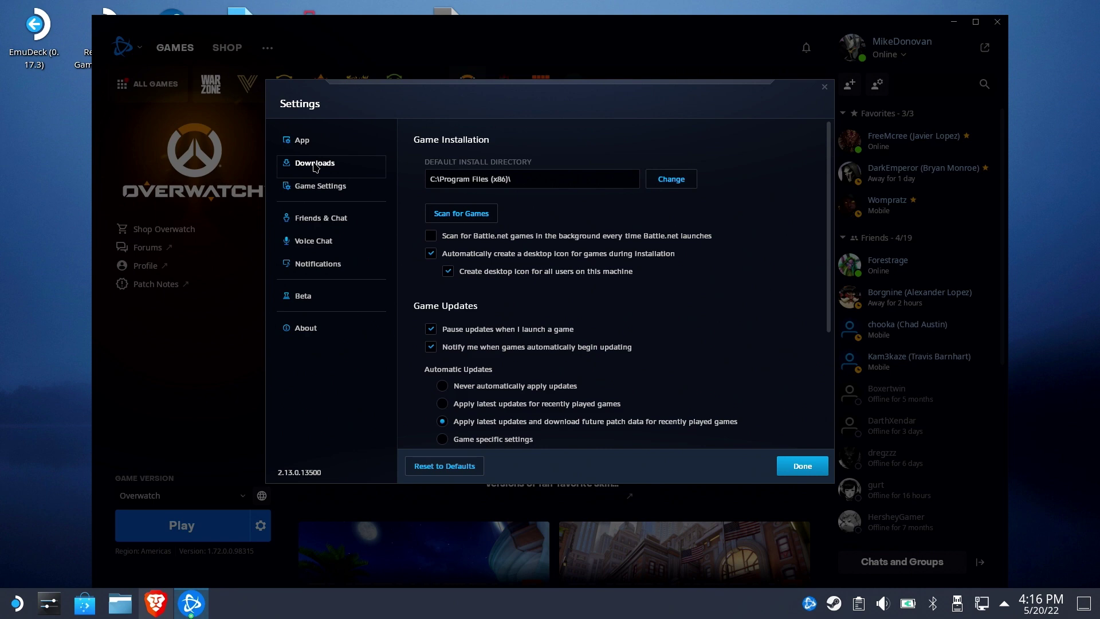
click(469, 218)
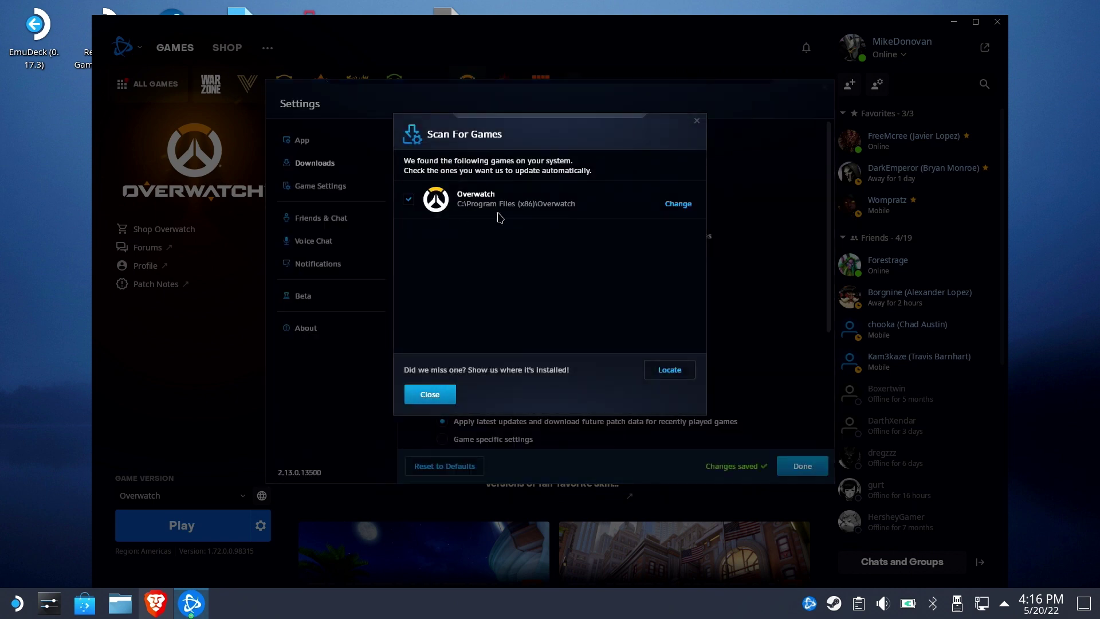
Locate Black Ops 4 at /run/media/mmcblk0p1/HighSeas/Call of Duty Black Ops 4
click(656, 367)
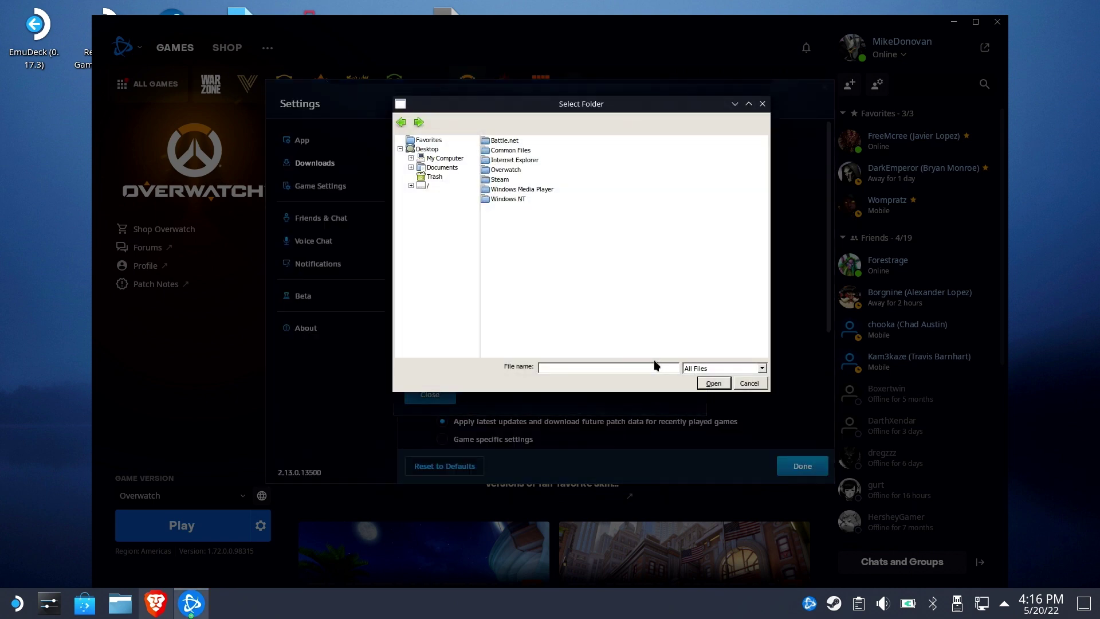
click(428, 186)
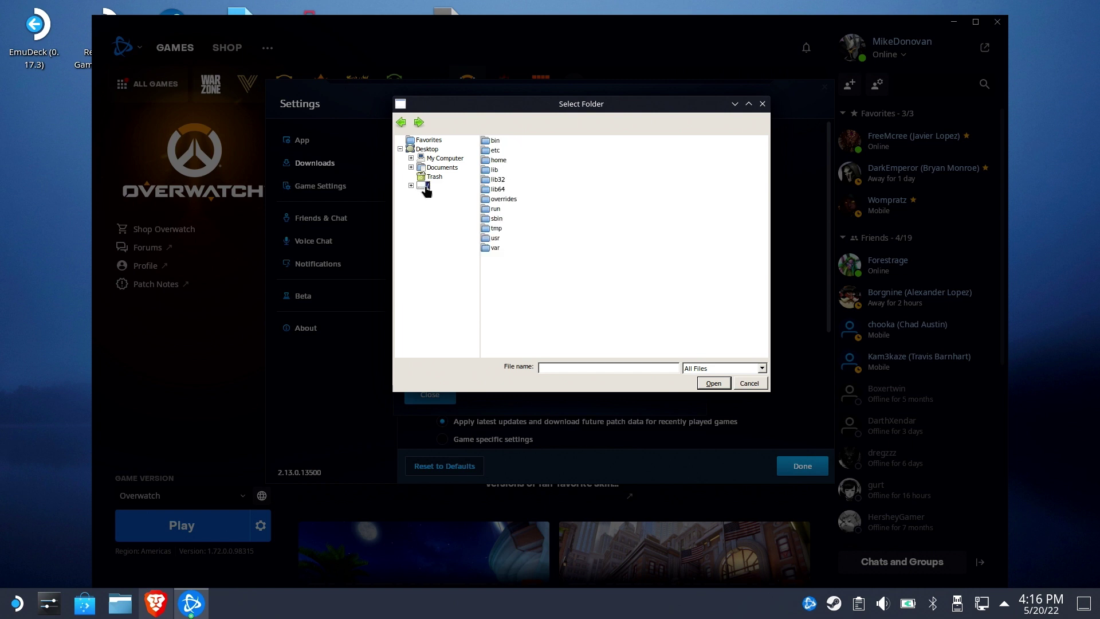
double_click(496, 209)
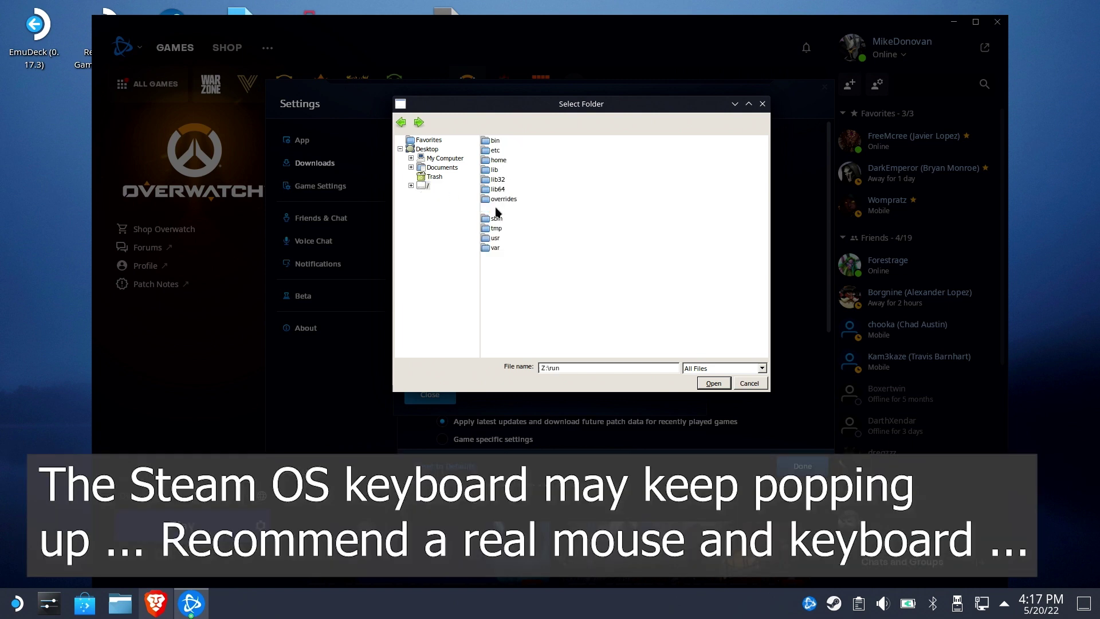
double_click(497, 160)
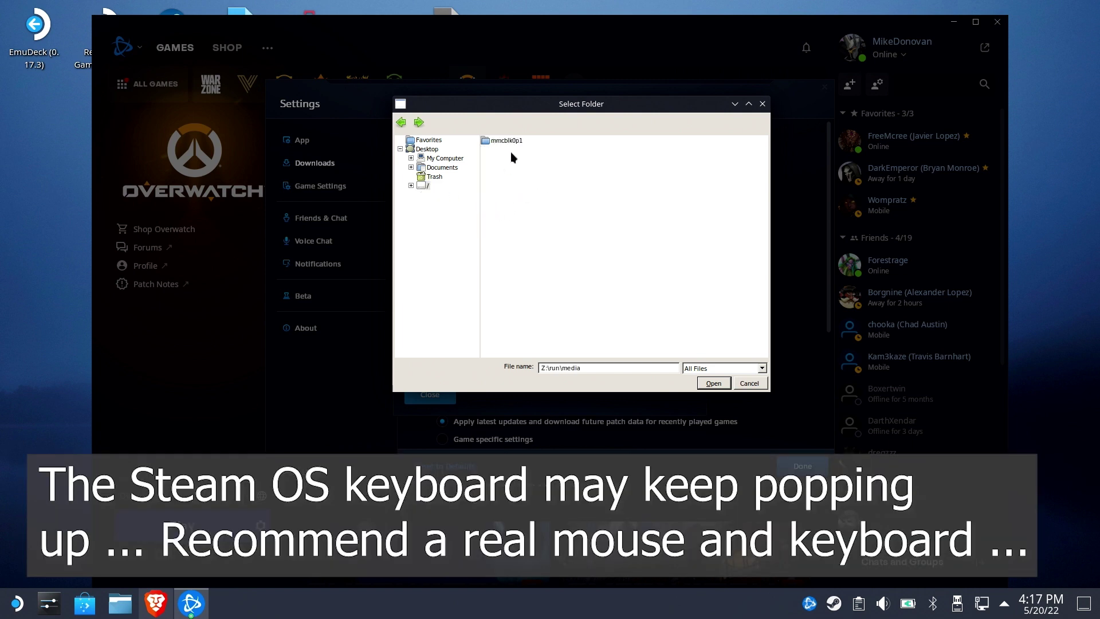
double_click(504, 142)
double_click(504, 161)
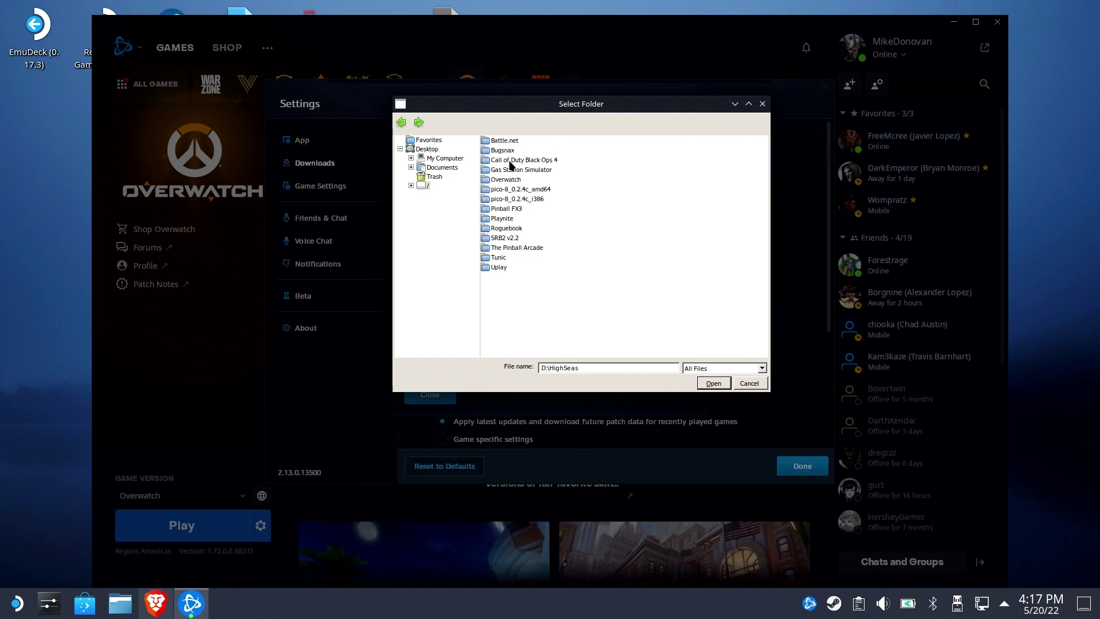
double_click(536, 161)
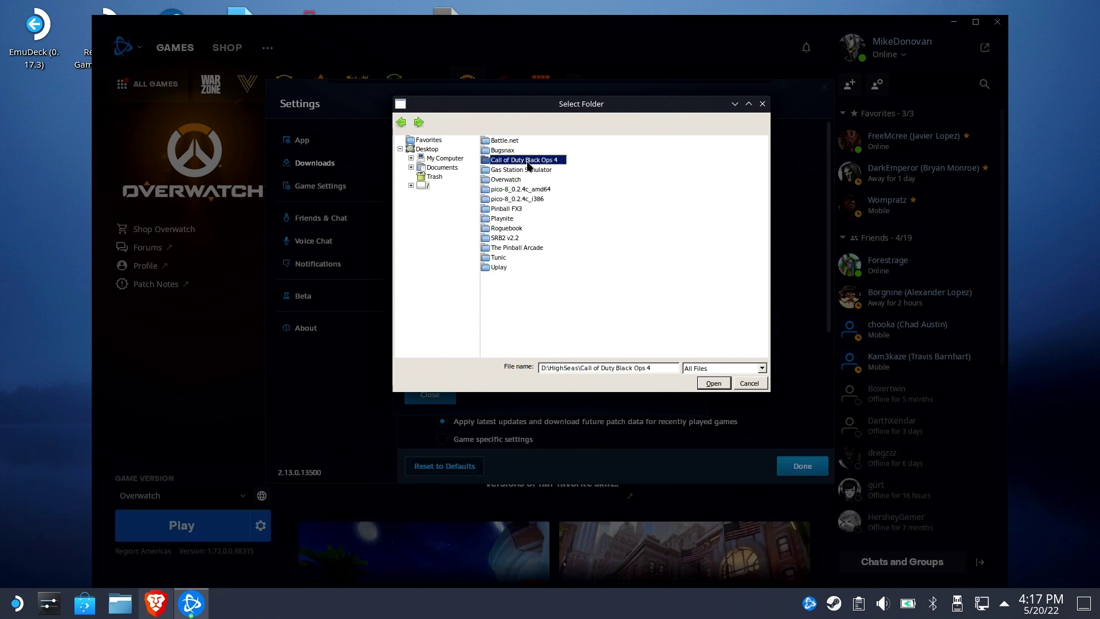
click(710, 383)
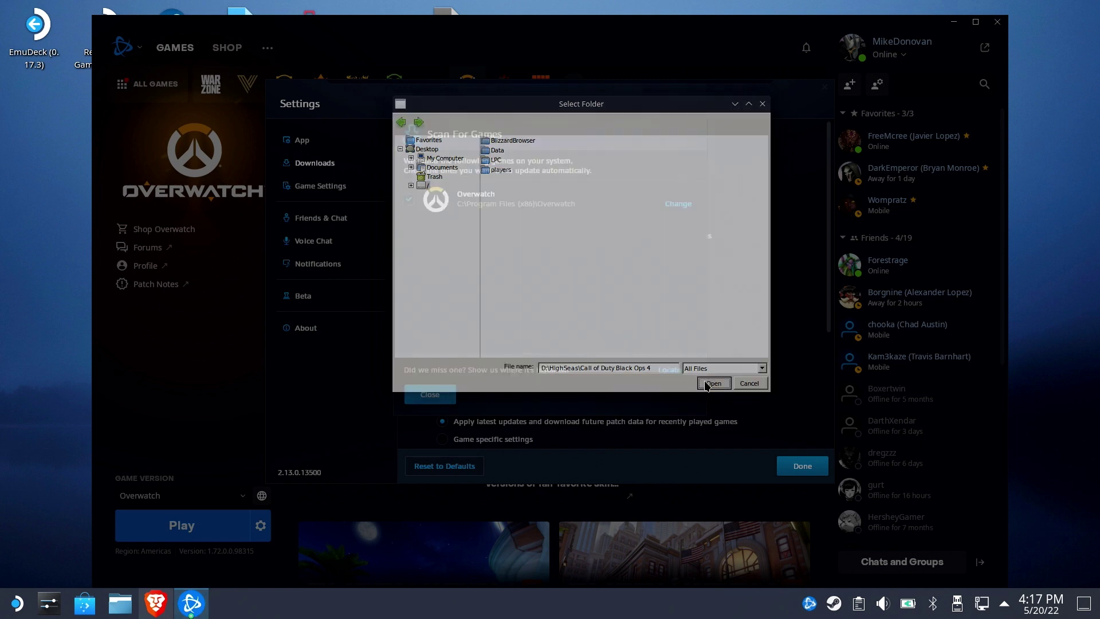
Close the scan and settings, check the Black Ops 4 and Overwatch pages, then quit Battle.net
click(443, 395)
click(789, 465)
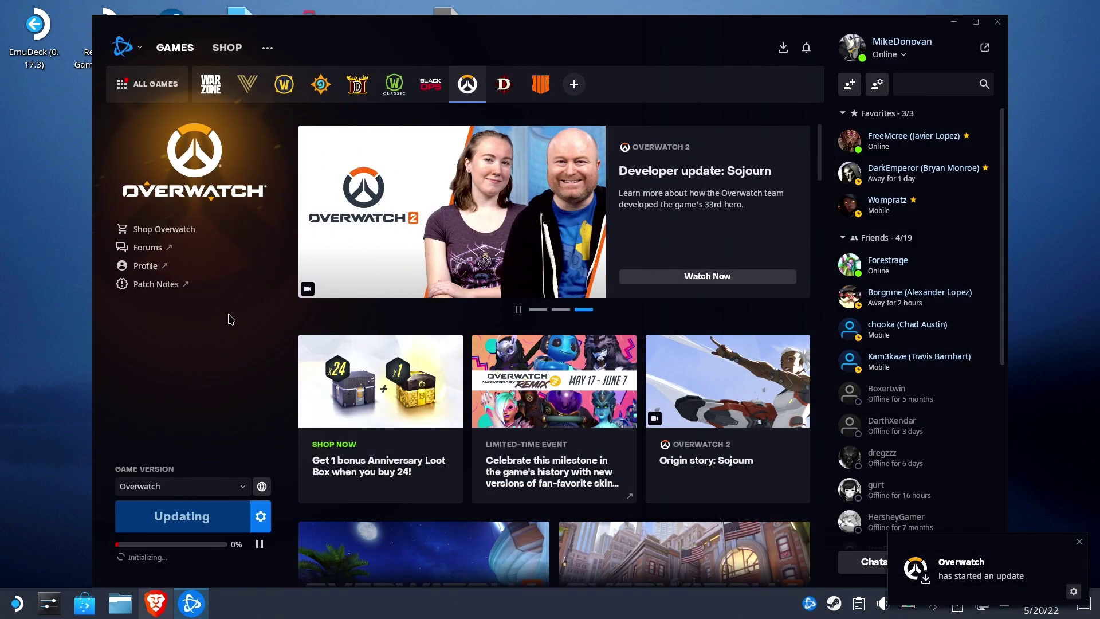
click(541, 84)
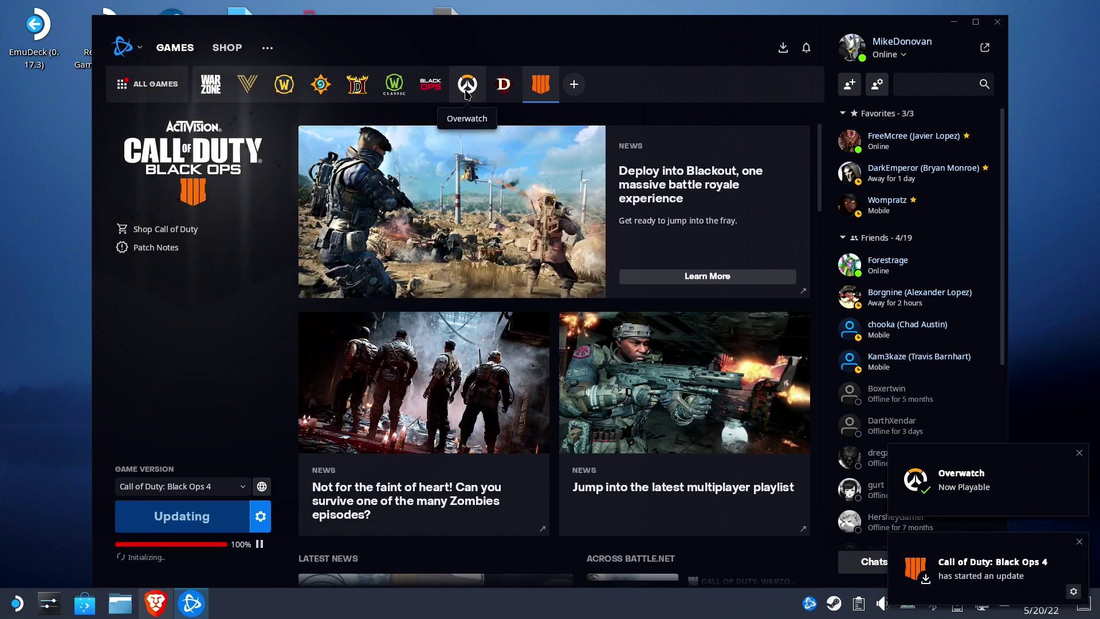
click(467, 92)
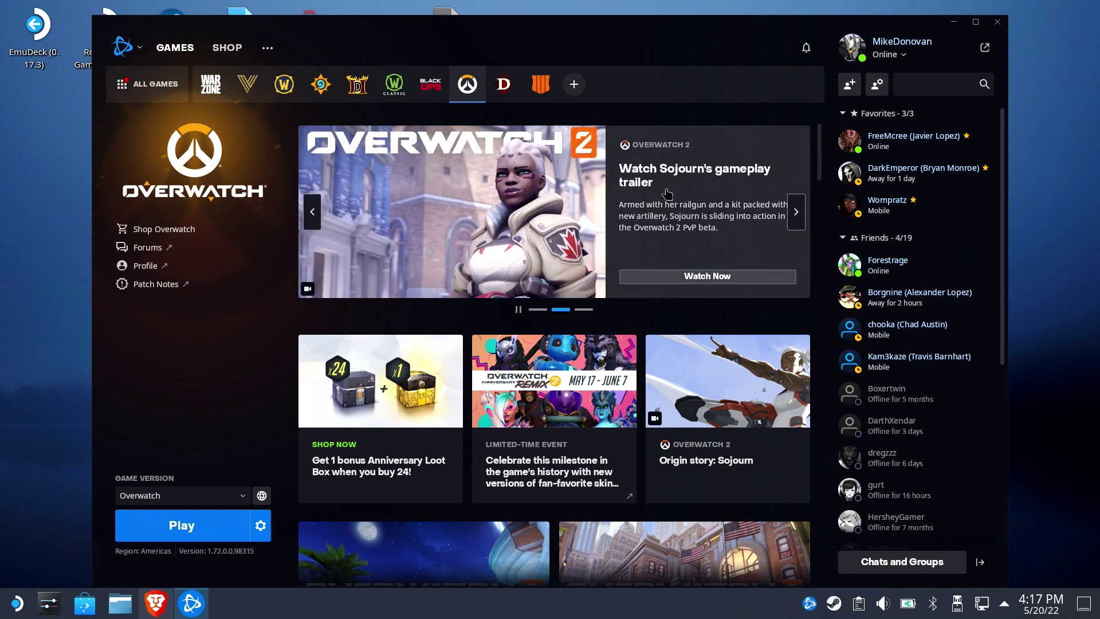
click(997, 22)
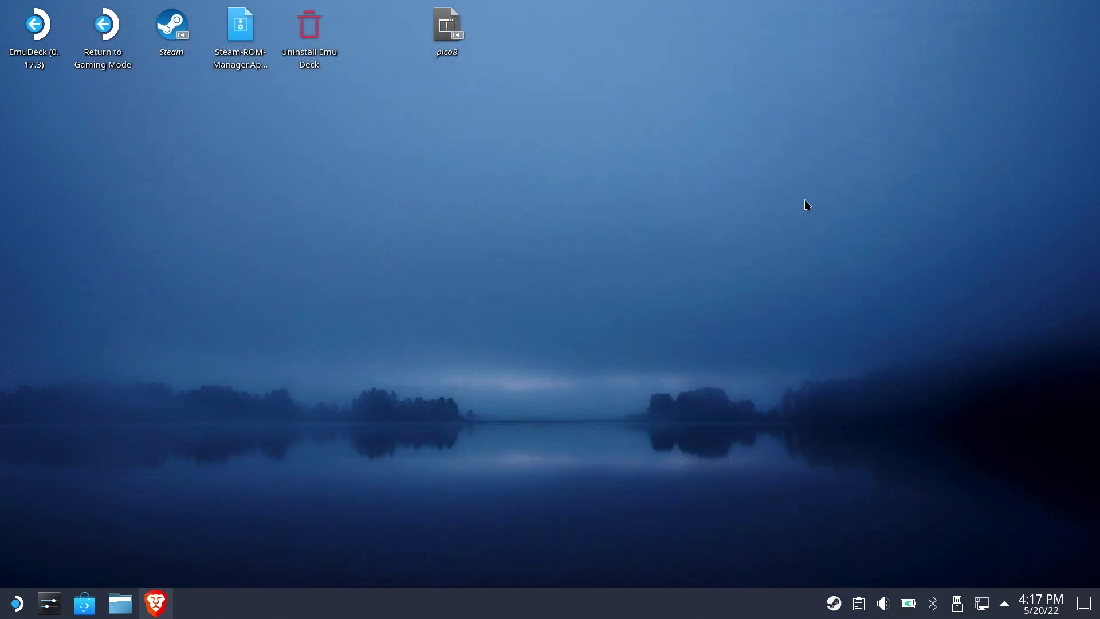